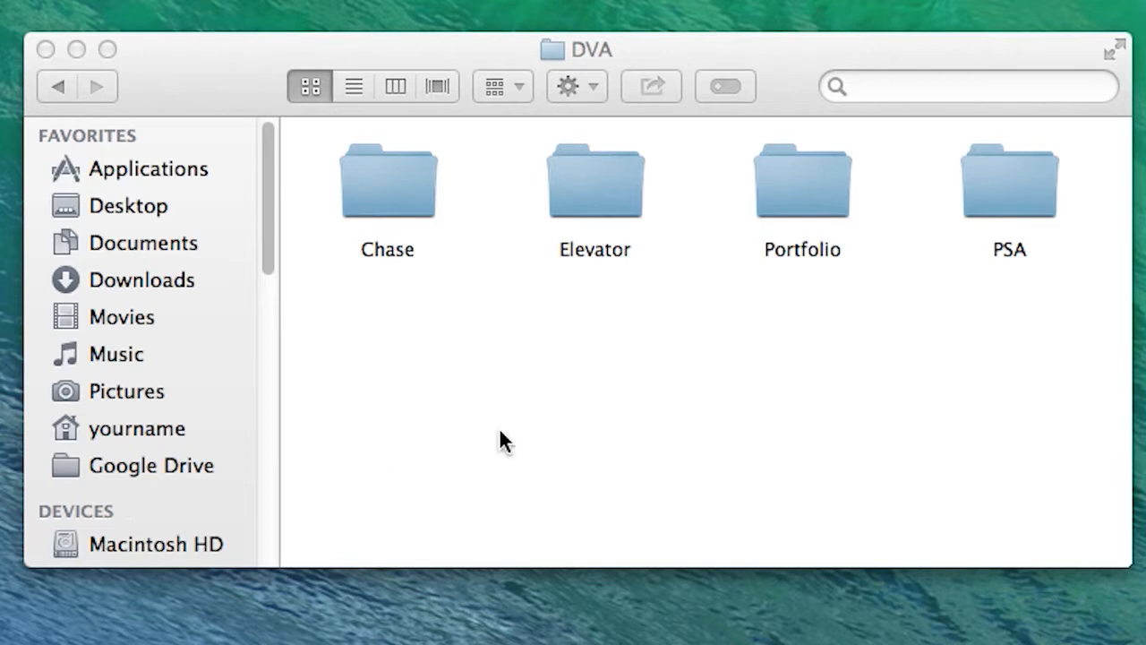
Create a new folder named Short Film inside the DVA folder and open it
left_click(429, 401)
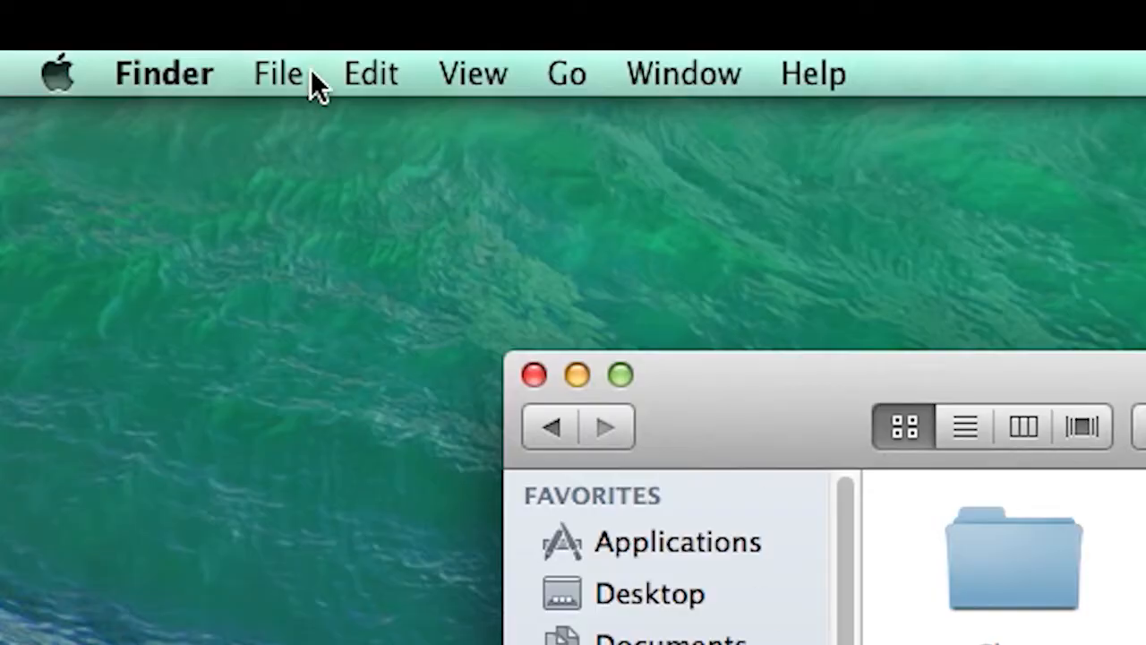
left_click(279, 64)
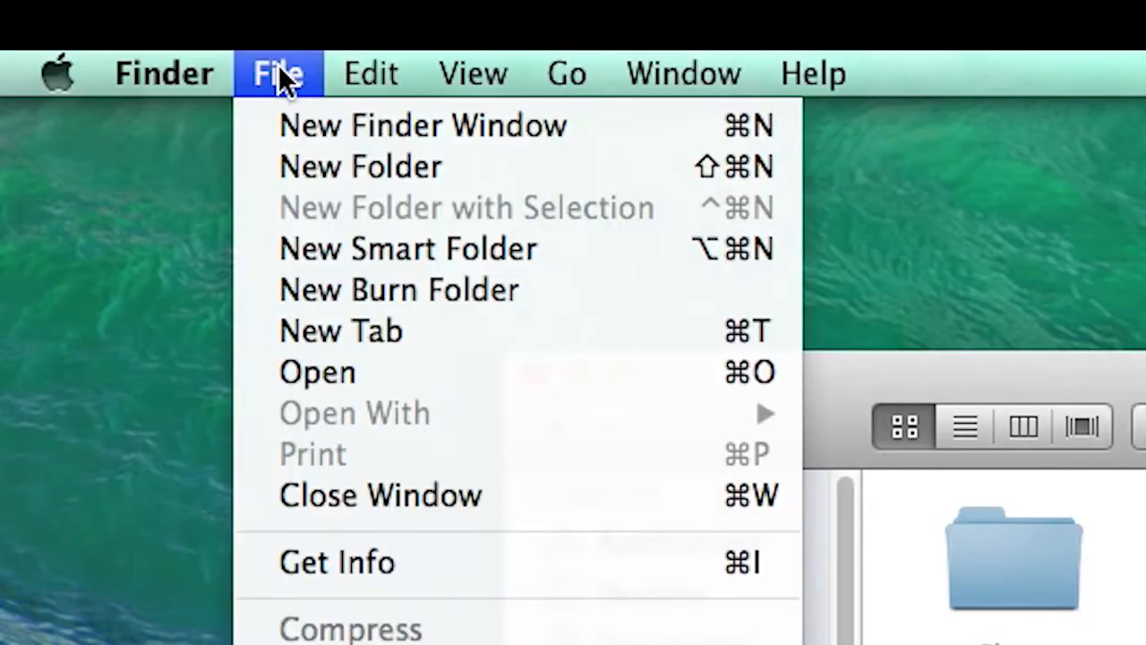
left_click(270, 168)
type("Sh")
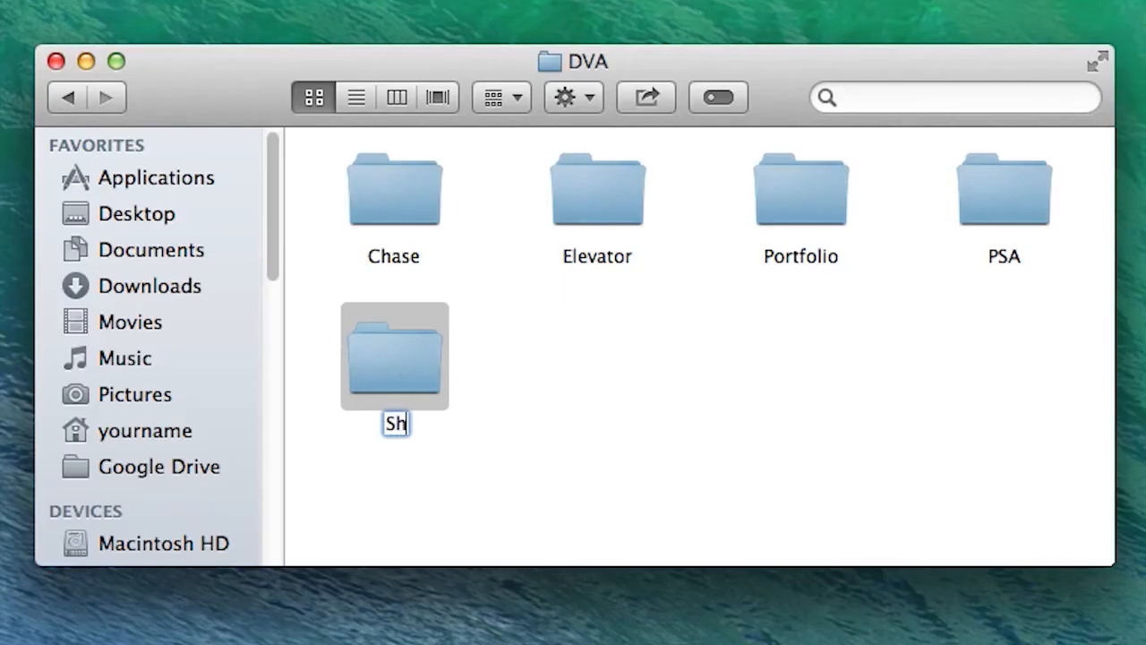
type("ort Film")
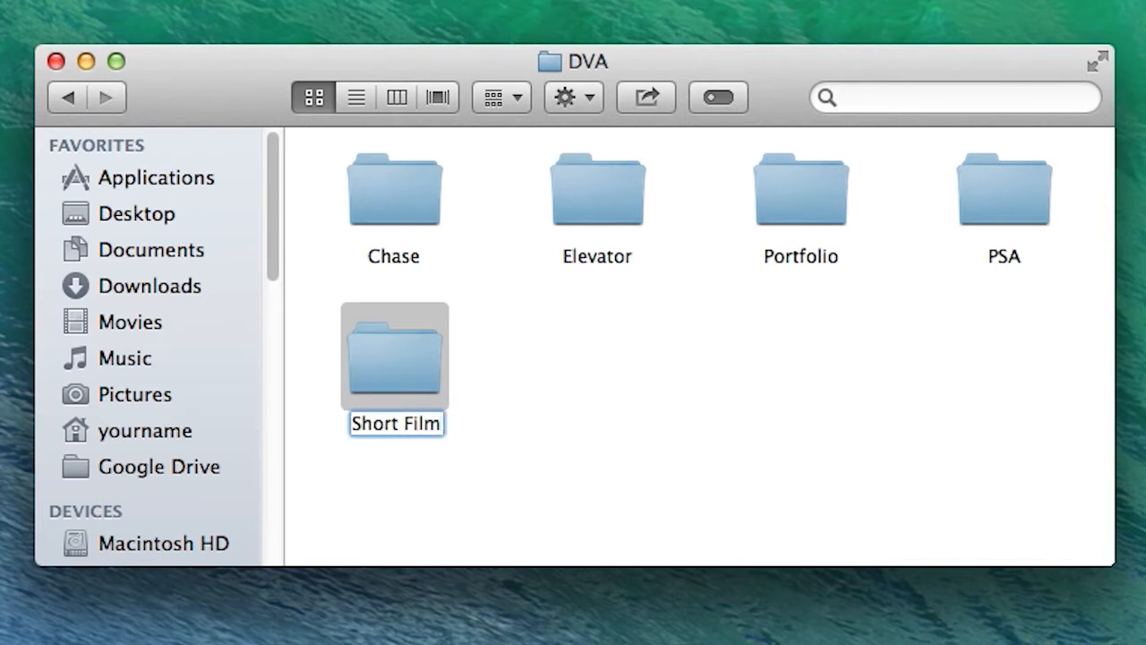
key("Return")
double_click(414, 383)
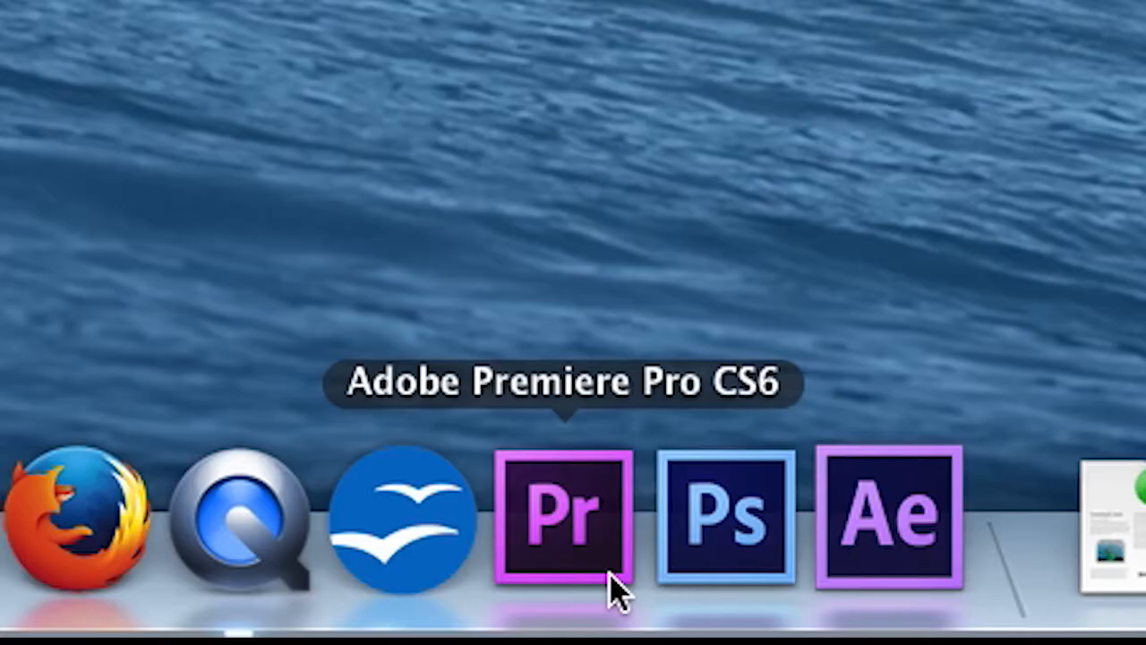
Launch Adobe Premiere Pro CS6 and start a new project named Short Film
left_click(609, 573)
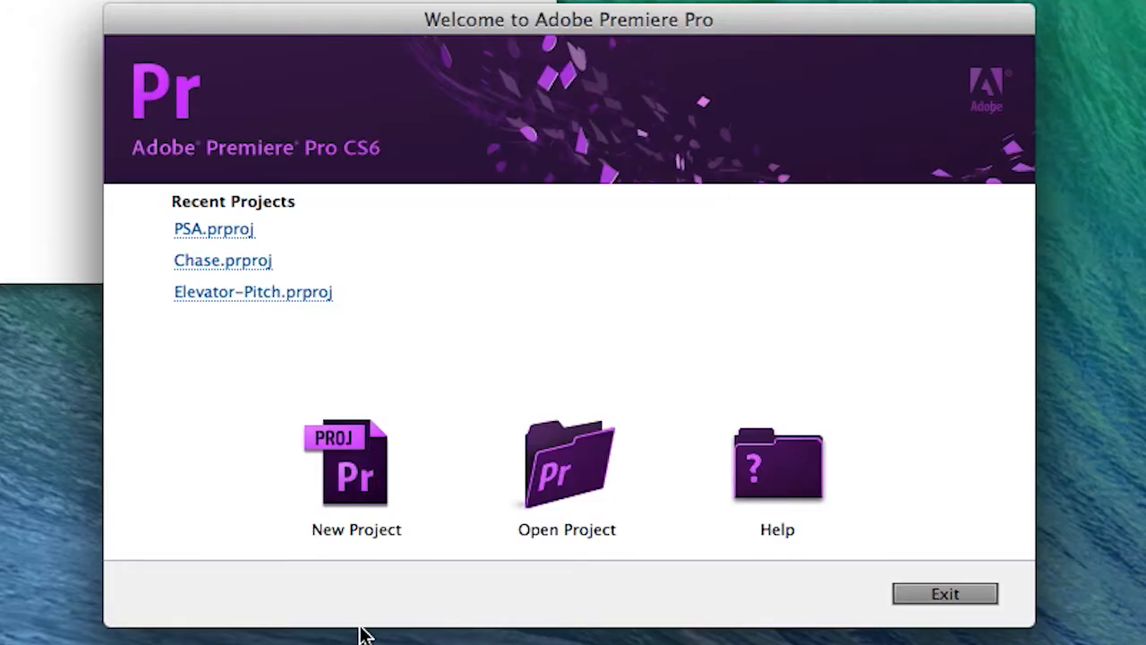
left_click(378, 545)
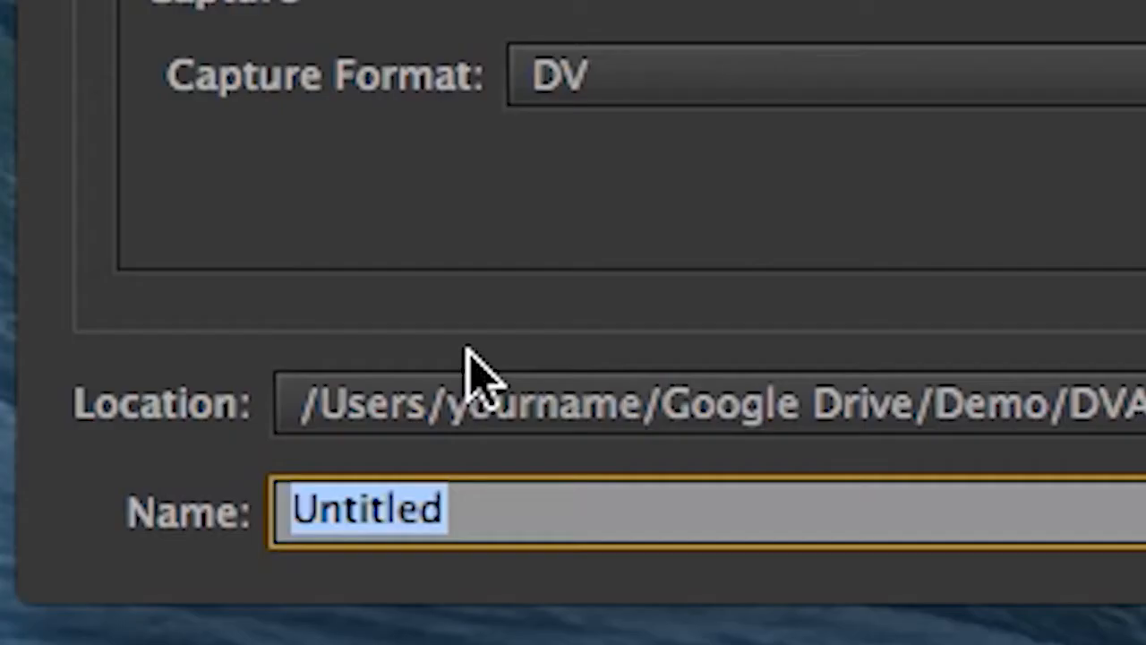
type("Short Film")
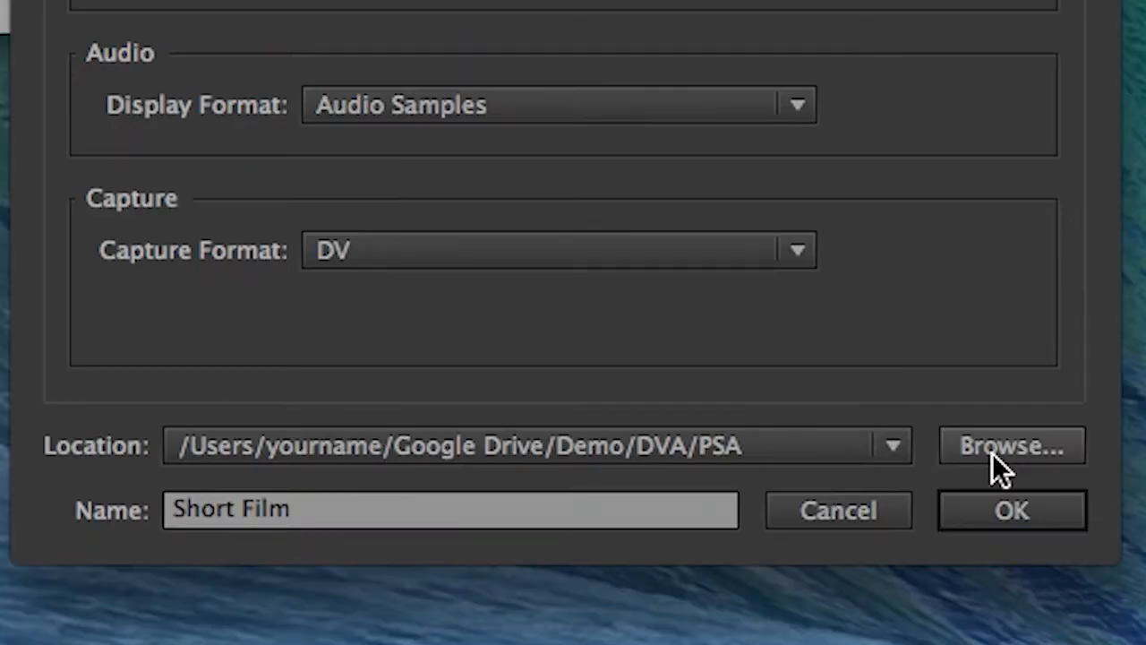
Set the project location to the Short Film folder inside DVA and create the project
left_click(992, 453)
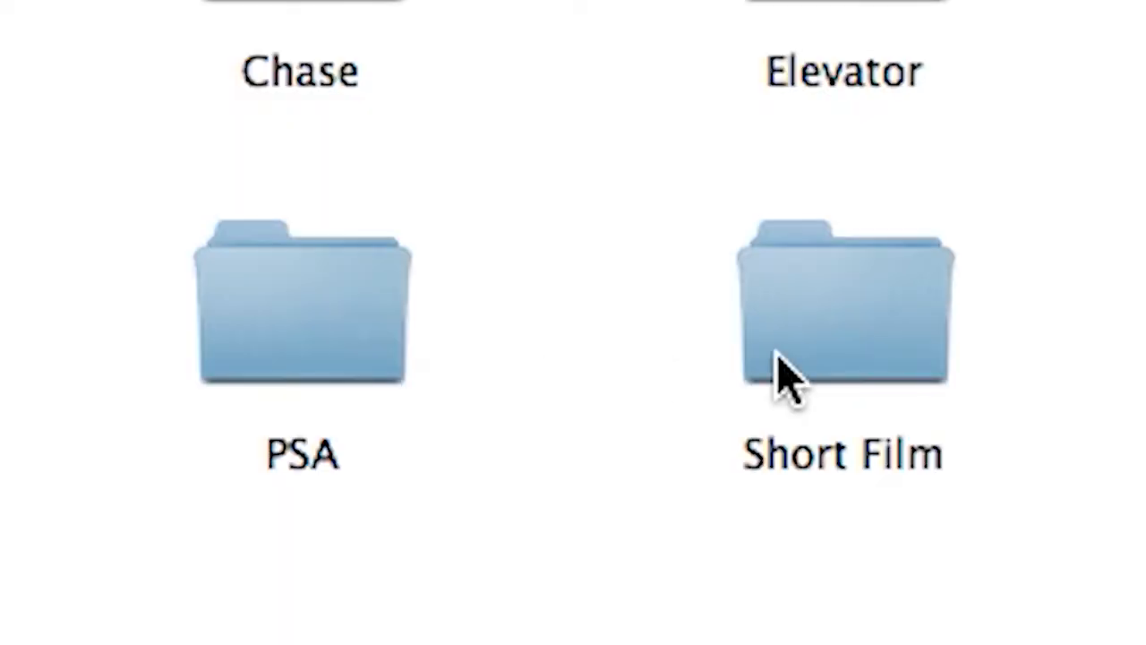
left_click(688, 329)
double_click(815, 363)
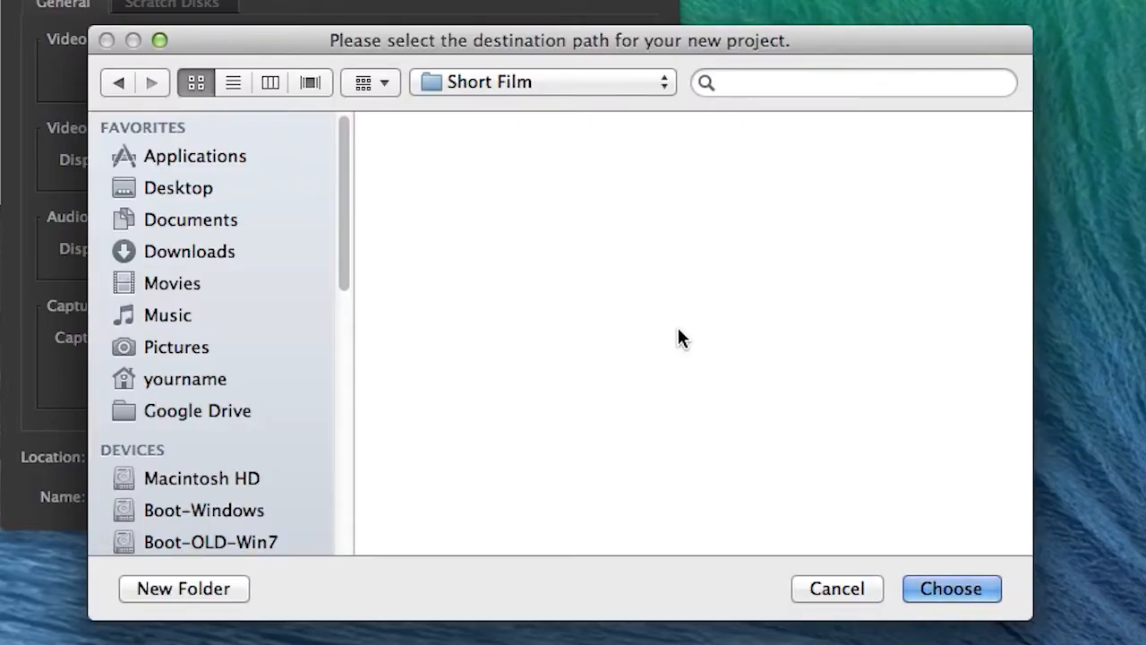
left_click(915, 584)
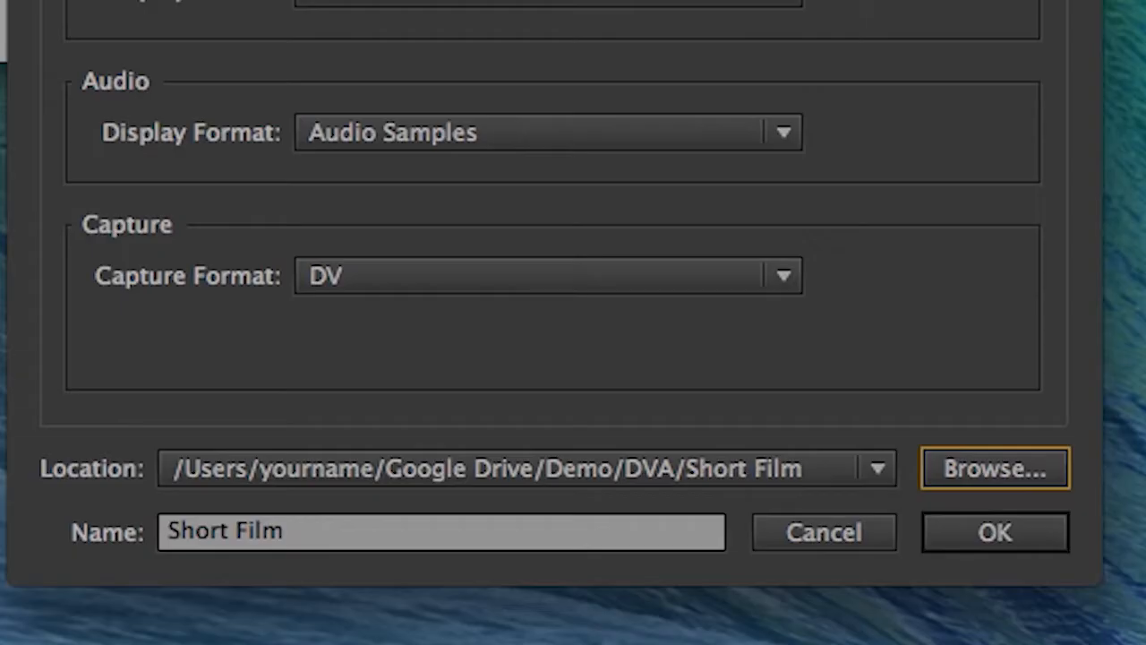
left_click(994, 533)
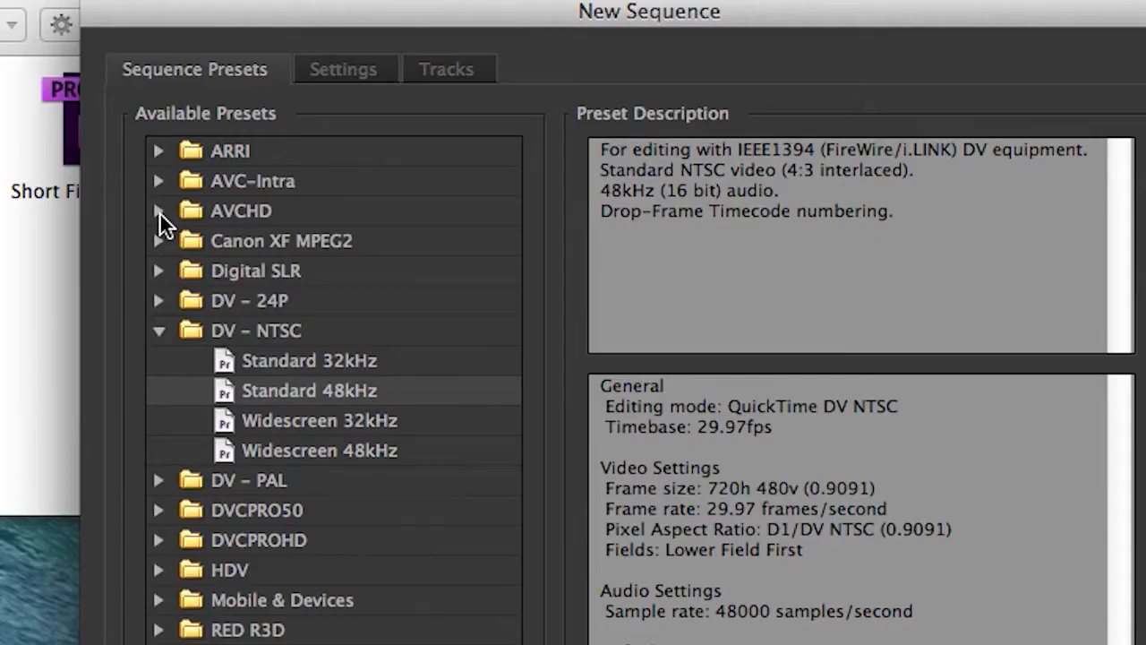
Create a sequence named 01 from the AVCHD 1080p30 preset
left_click(159, 211)
left_click(190, 271)
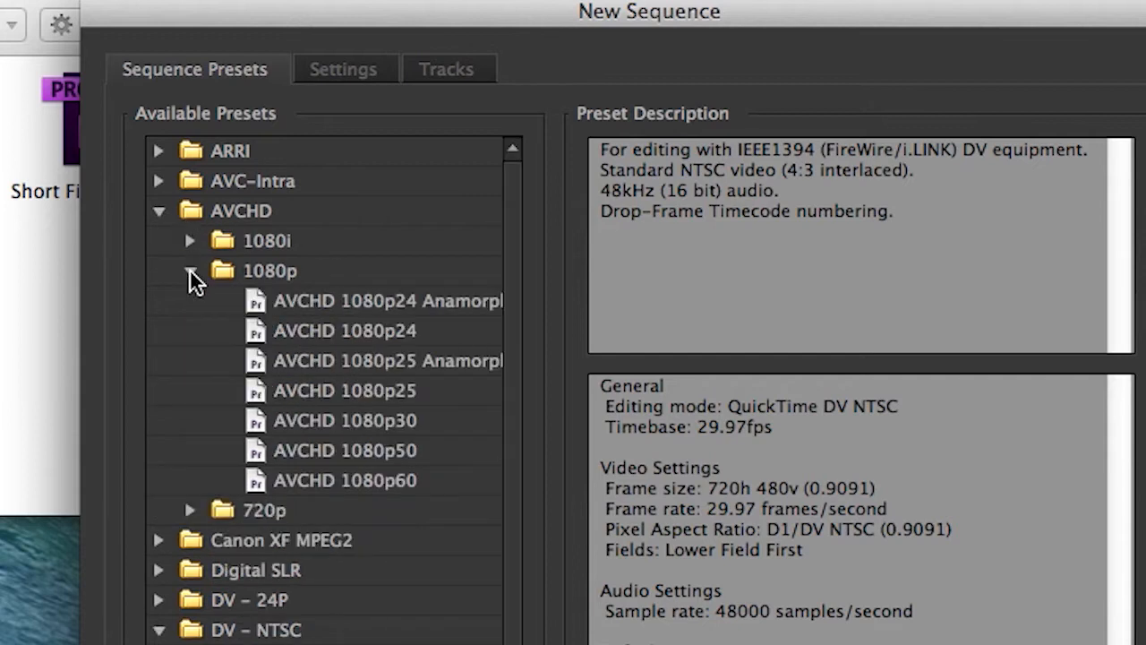
left_click(309, 421)
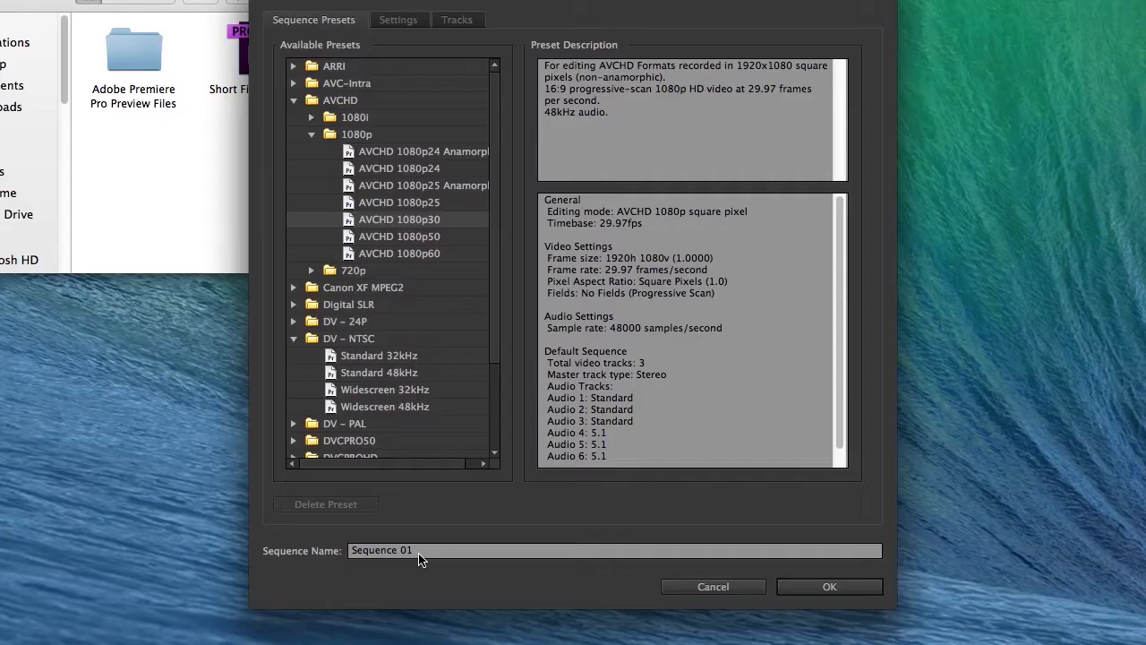
left_click(420, 559)
left_click_drag(400, 550, 338, 537)
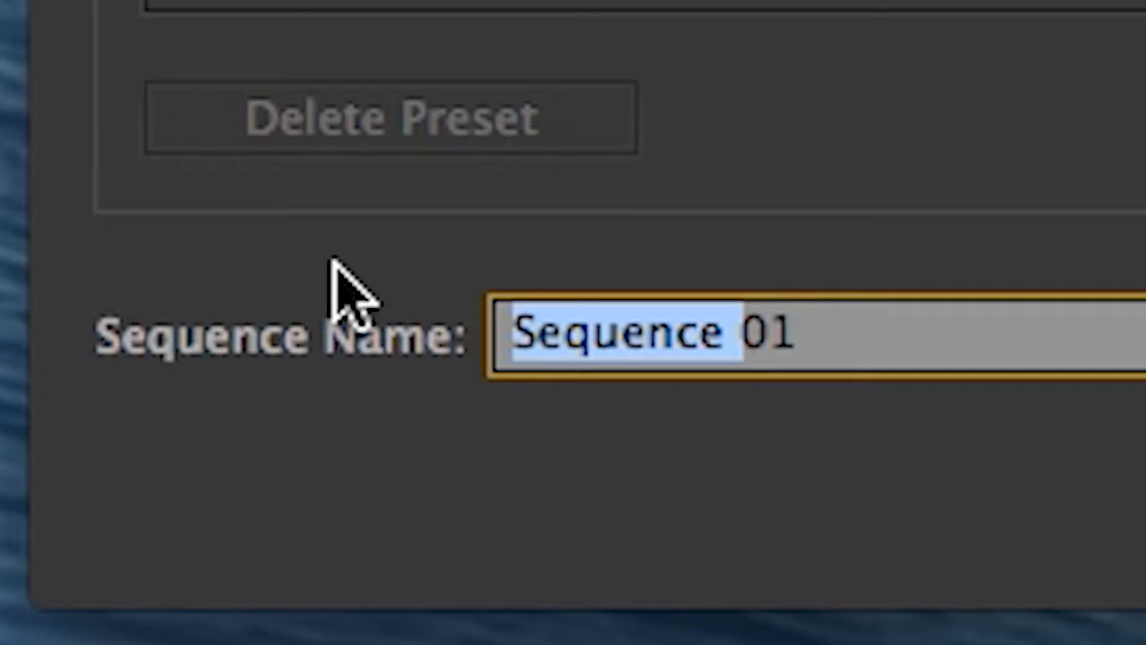
key("BackSpace")
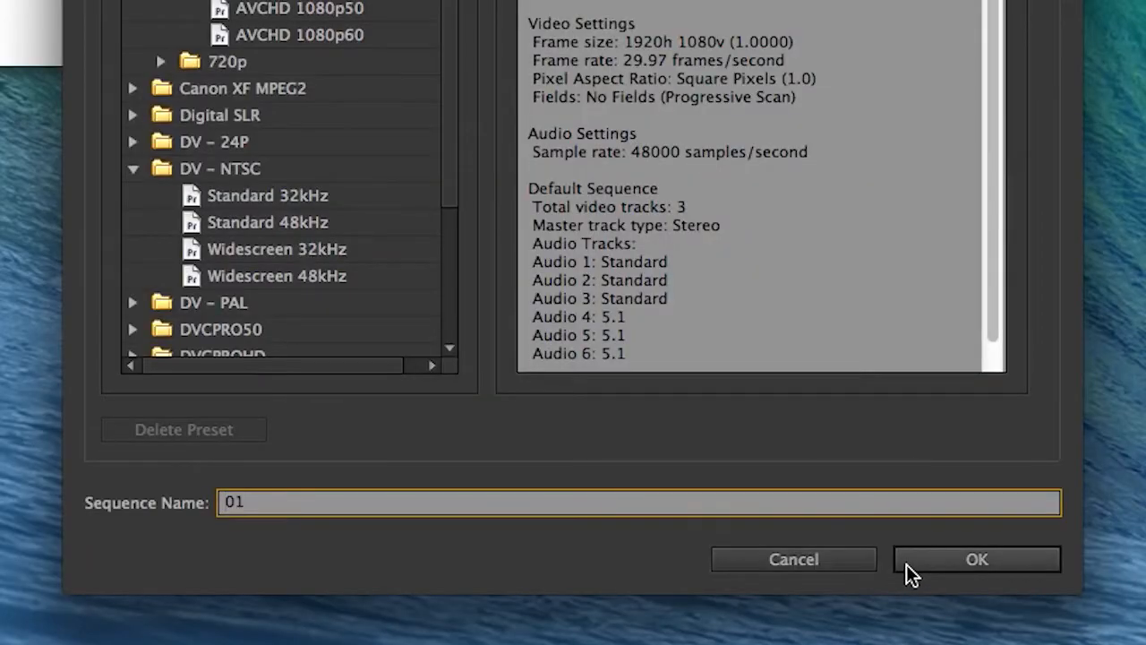
left_click(906, 564)
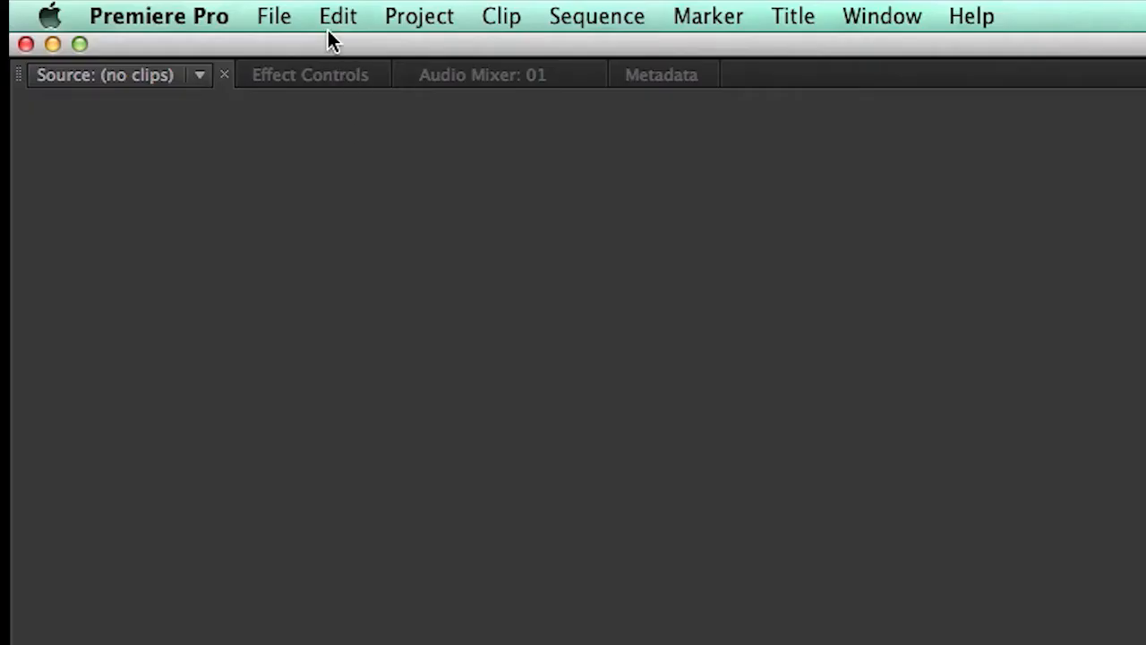
Import the G1 and G2 footage folders from the P5 folder under Users on Macintosh HD
left_click(111, 8)
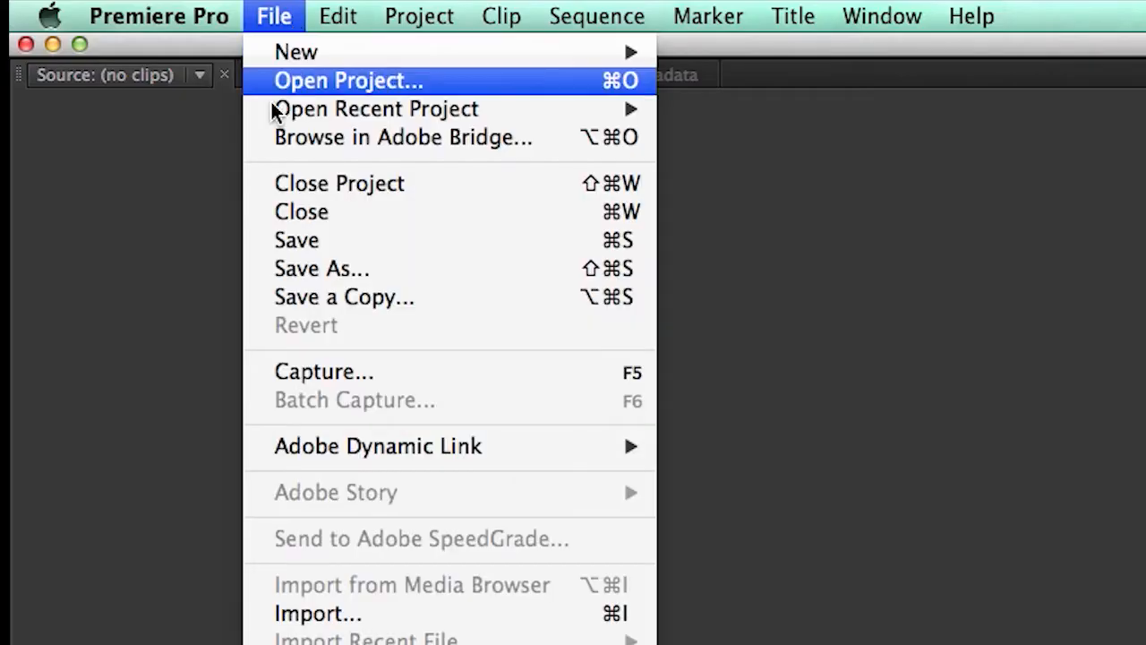
left_click(349, 614)
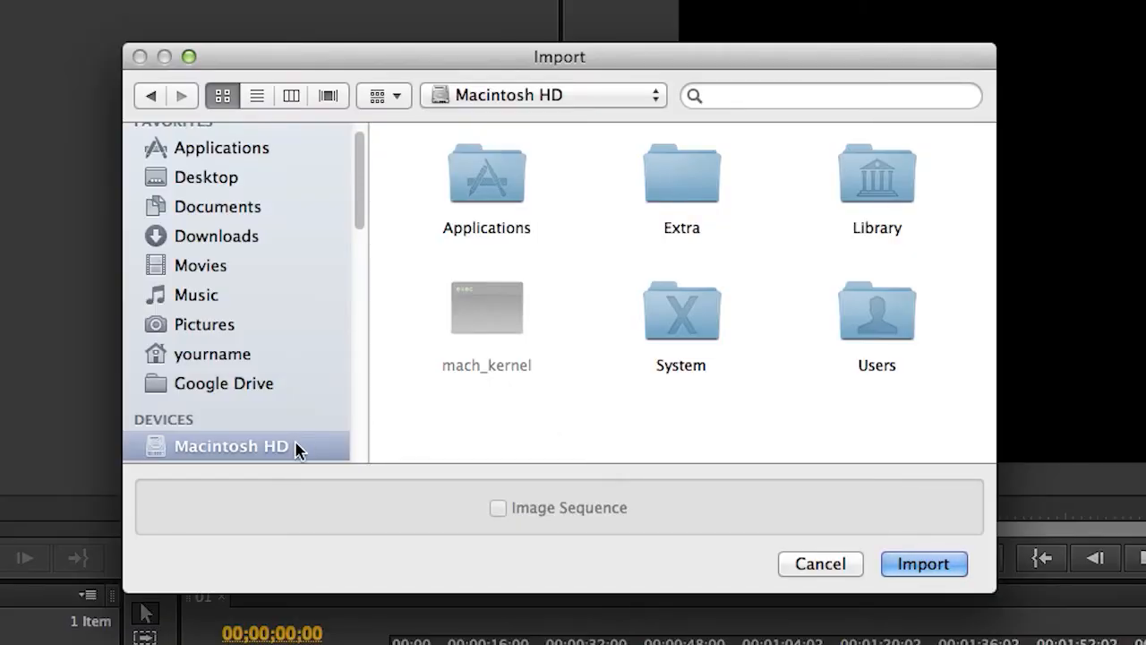
double_click(898, 329)
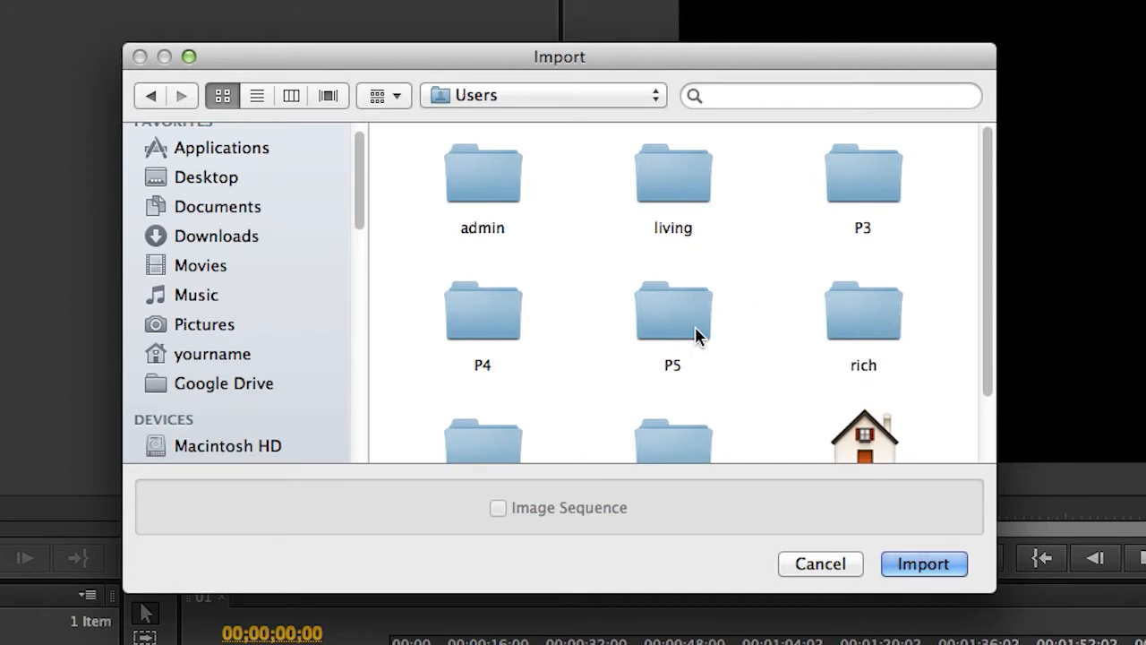
double_click(696, 333)
left_click_drag(429, 294, 730, 190)
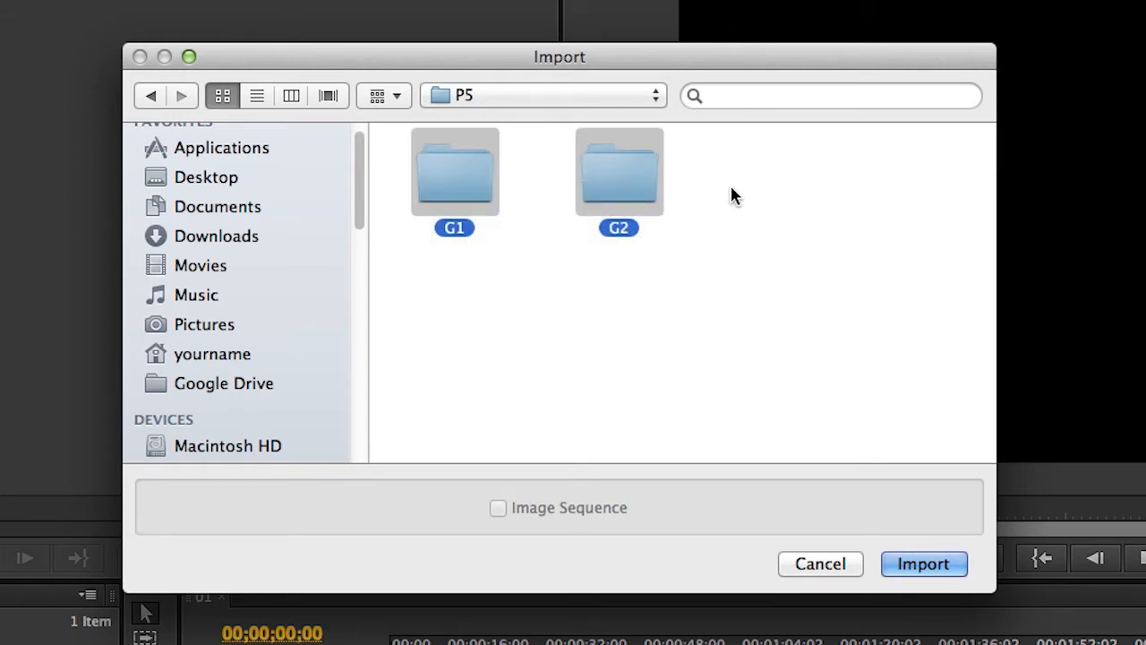
left_click(915, 566)
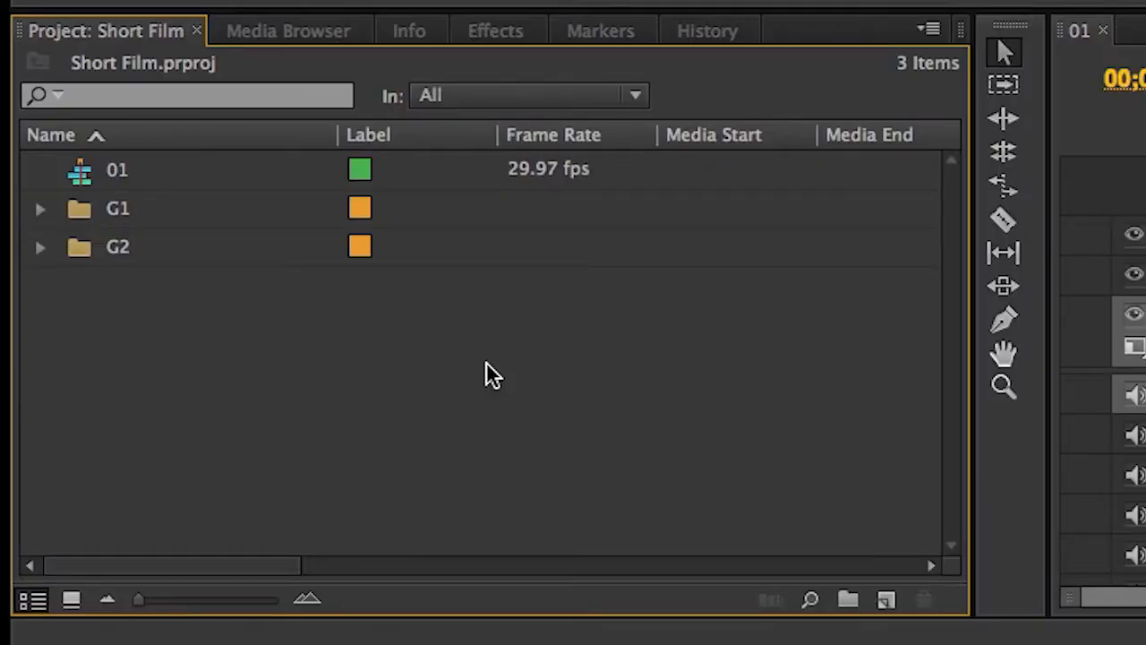
Open the G1 bin and dock it as the first tab in the Source monitor's panel group
left_click(77, 222)
double_click(77, 222)
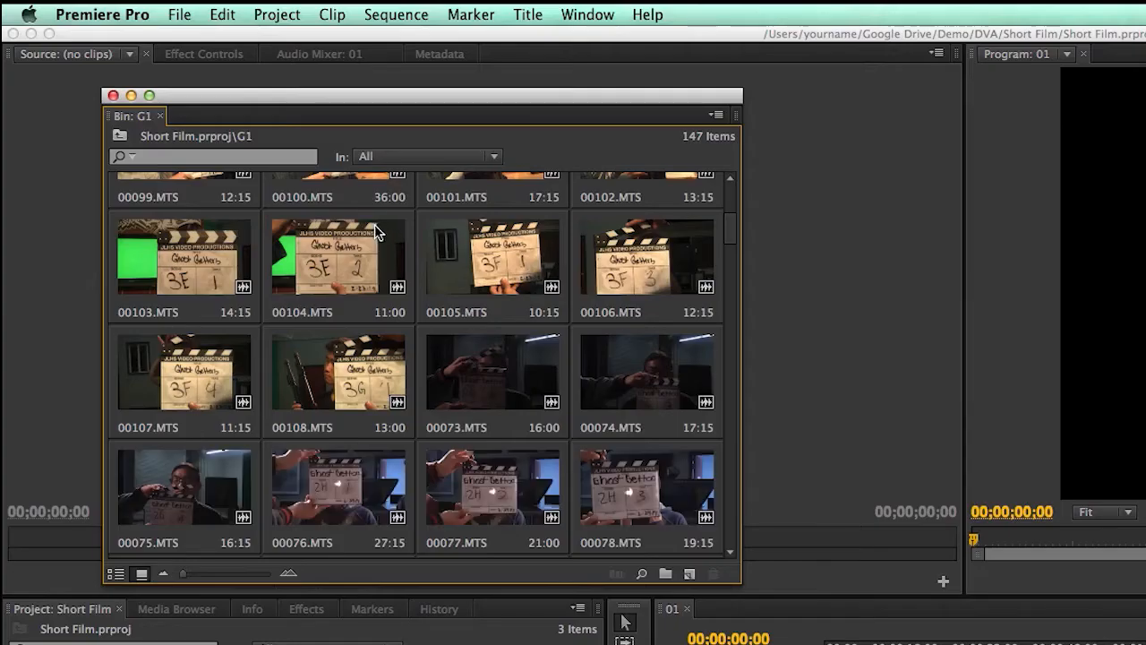
left_click_drag(336, 99, 520, 156)
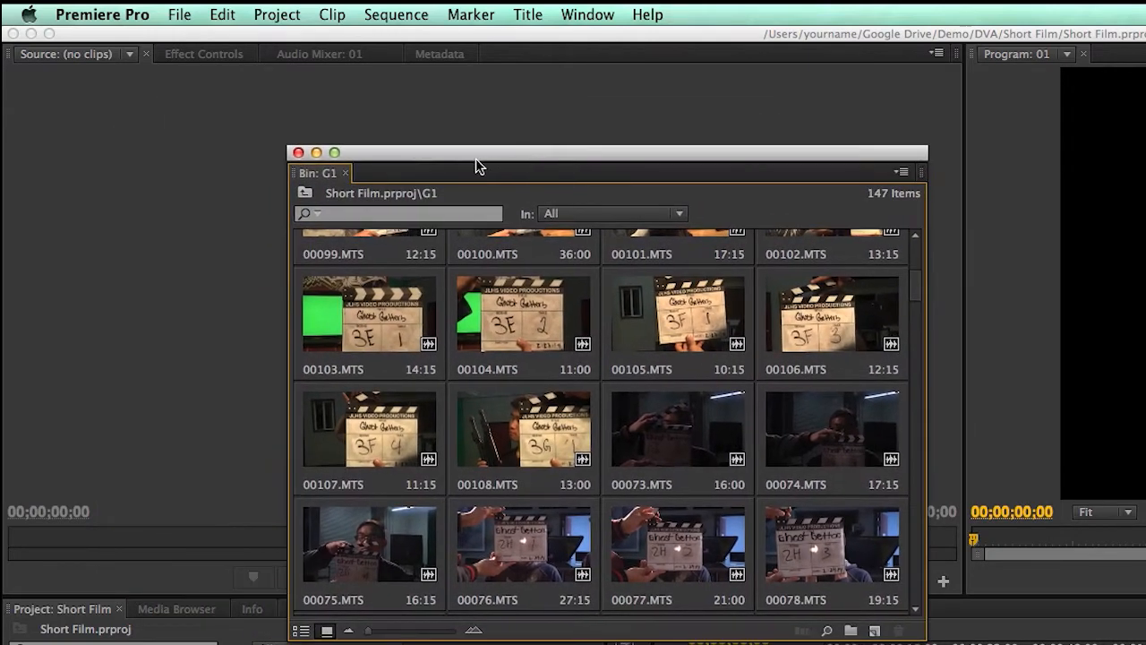
left_click_drag(320, 179, 93, 83)
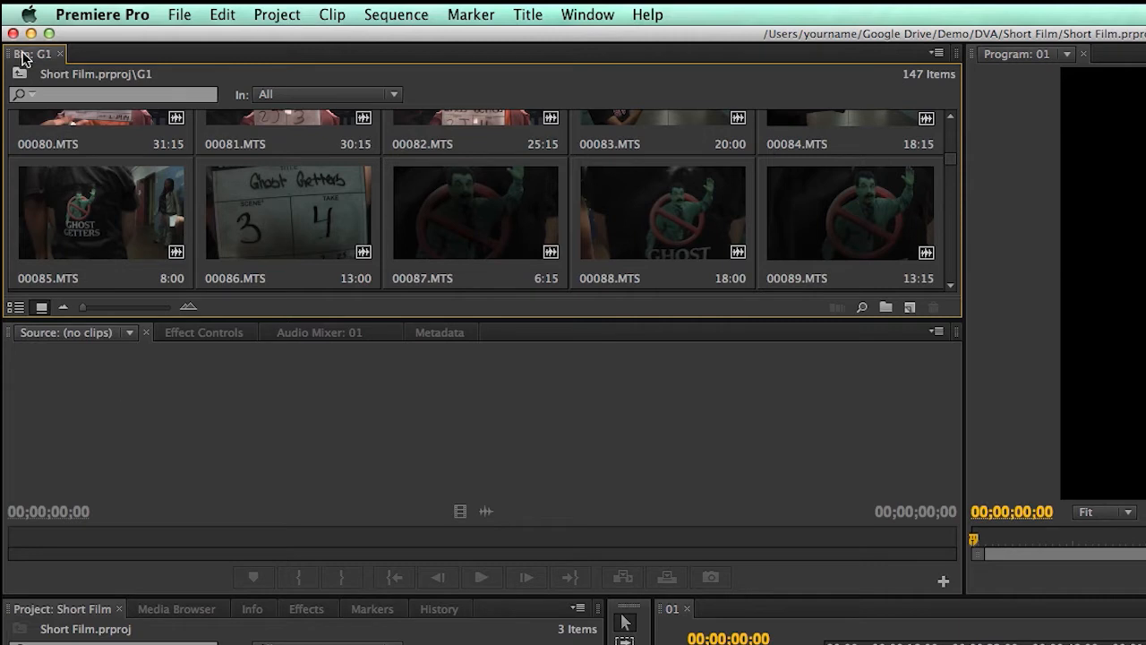
left_click_drag(21, 53, 498, 327)
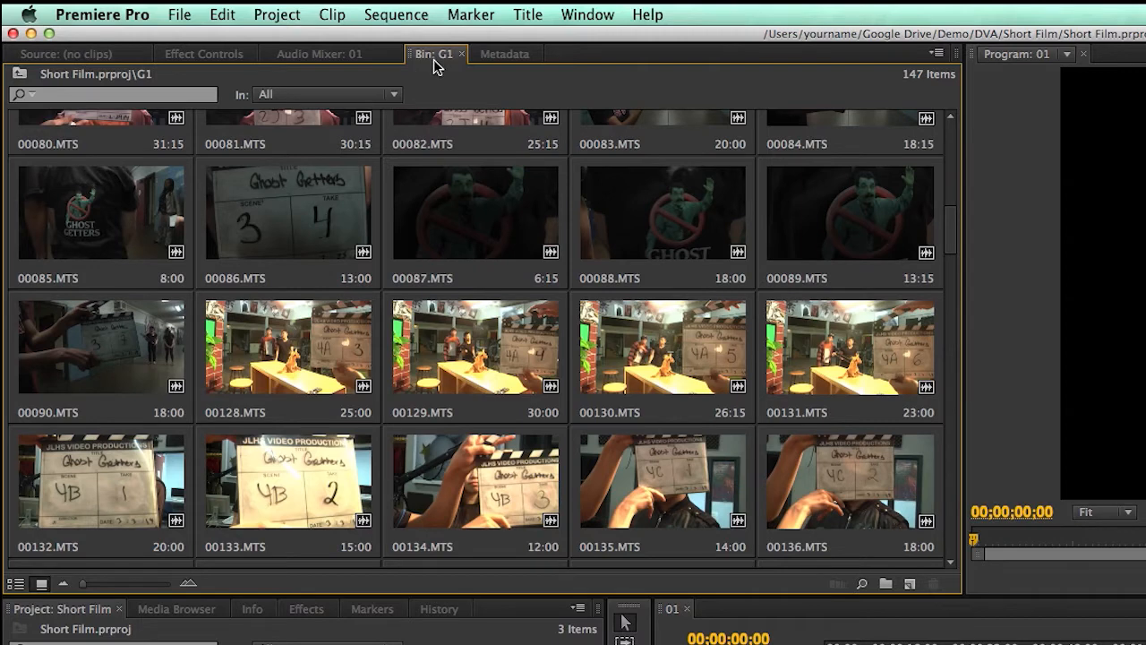
left_click_drag(431, 60, 81, 54)
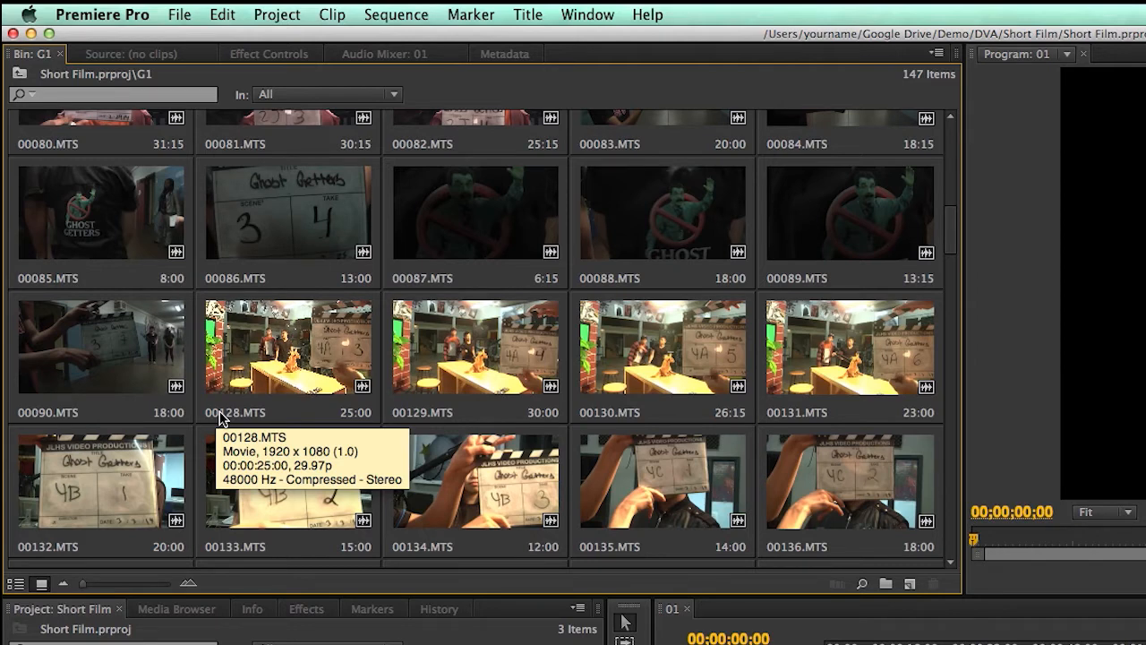
Show the G1 bin's clips as a list sorted by name in ascending order
left_click(17, 585)
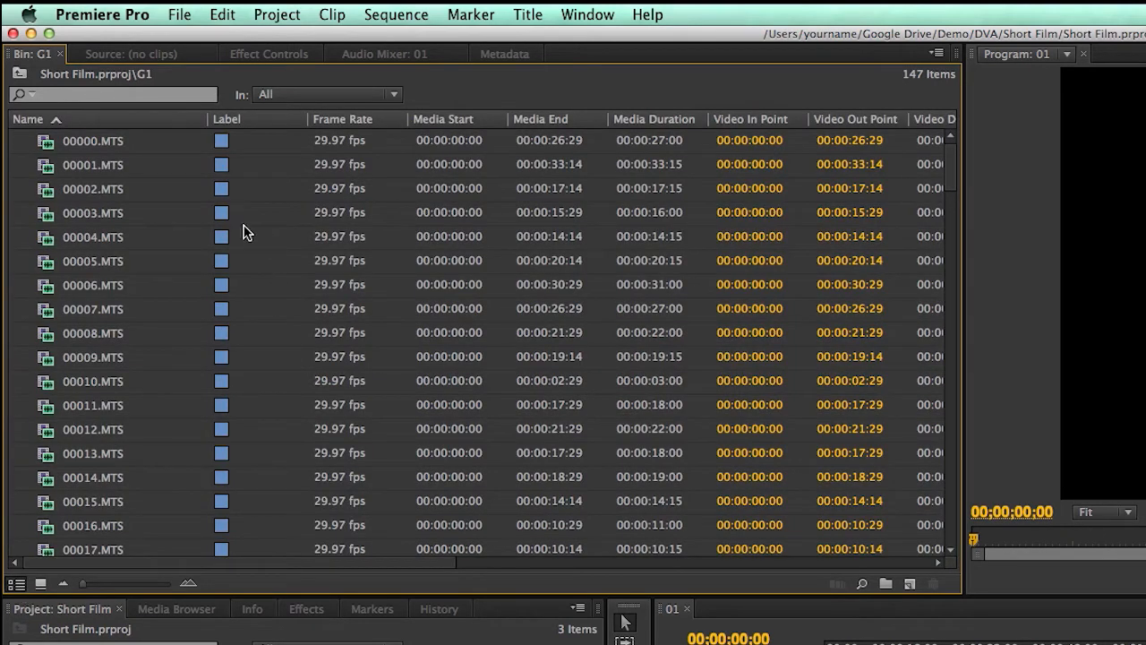
left_click(61, 120)
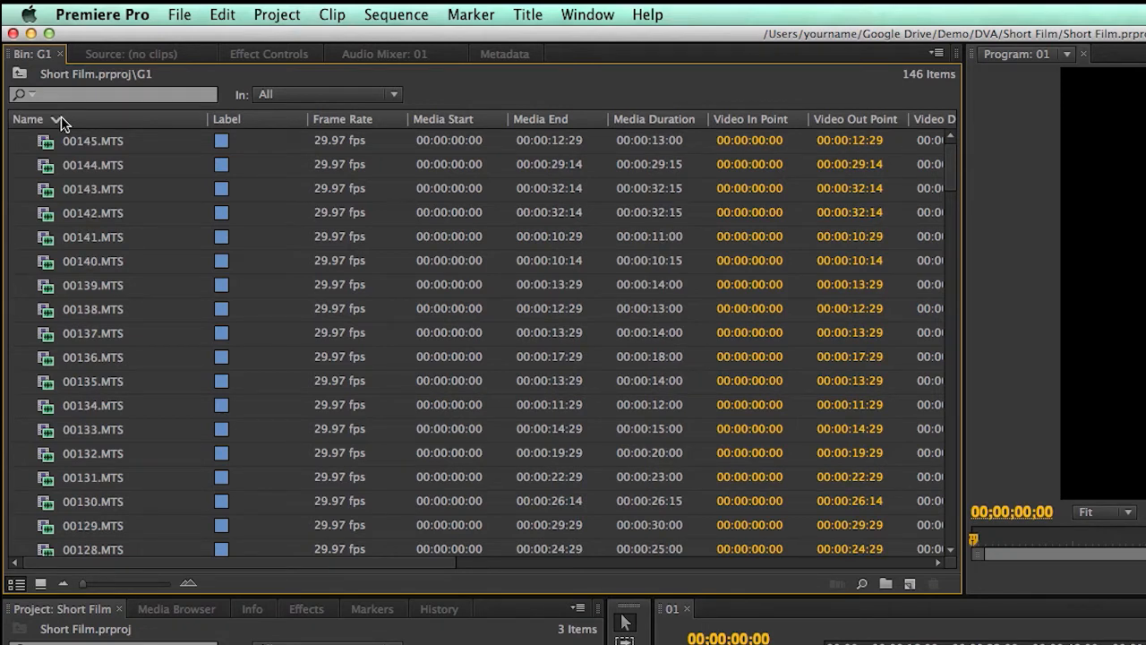
left_click(61, 120)
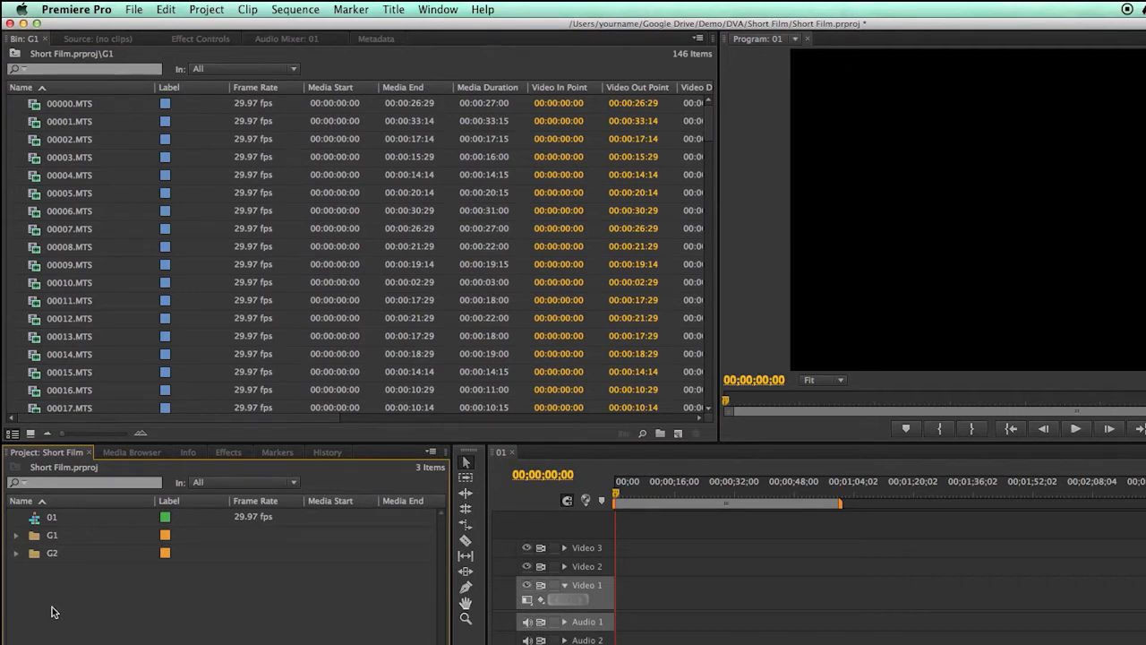
Create a new bin named G1 Sorted at the root of the Short Film project
left_click(142, 13)
mouse_move(141, 25)
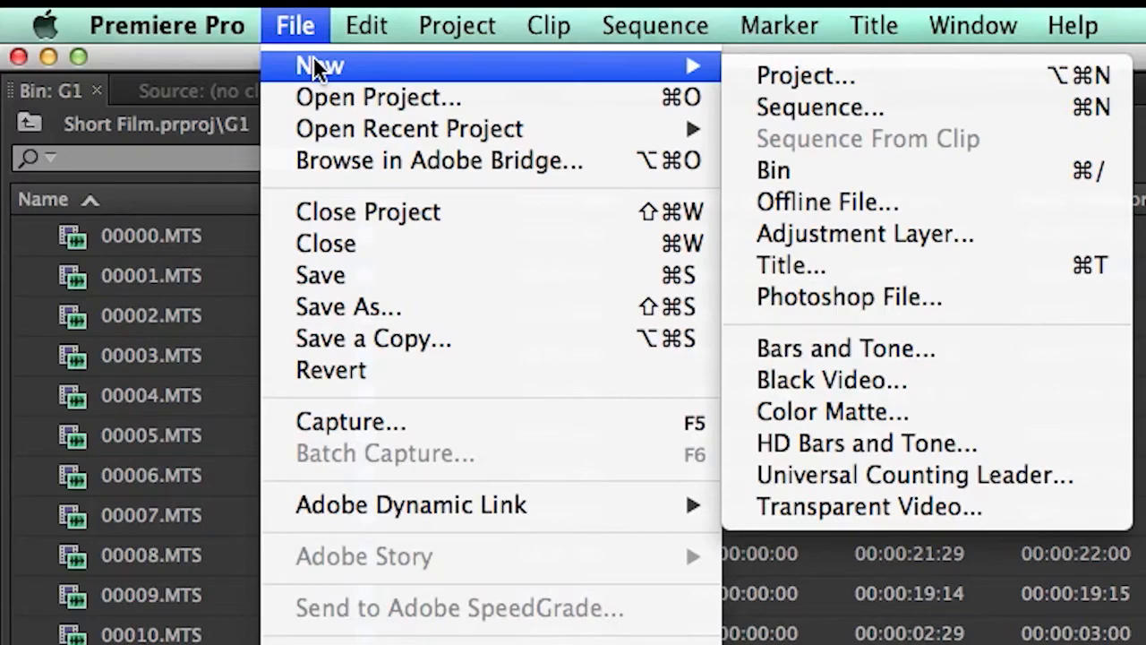
left_click(806, 169)
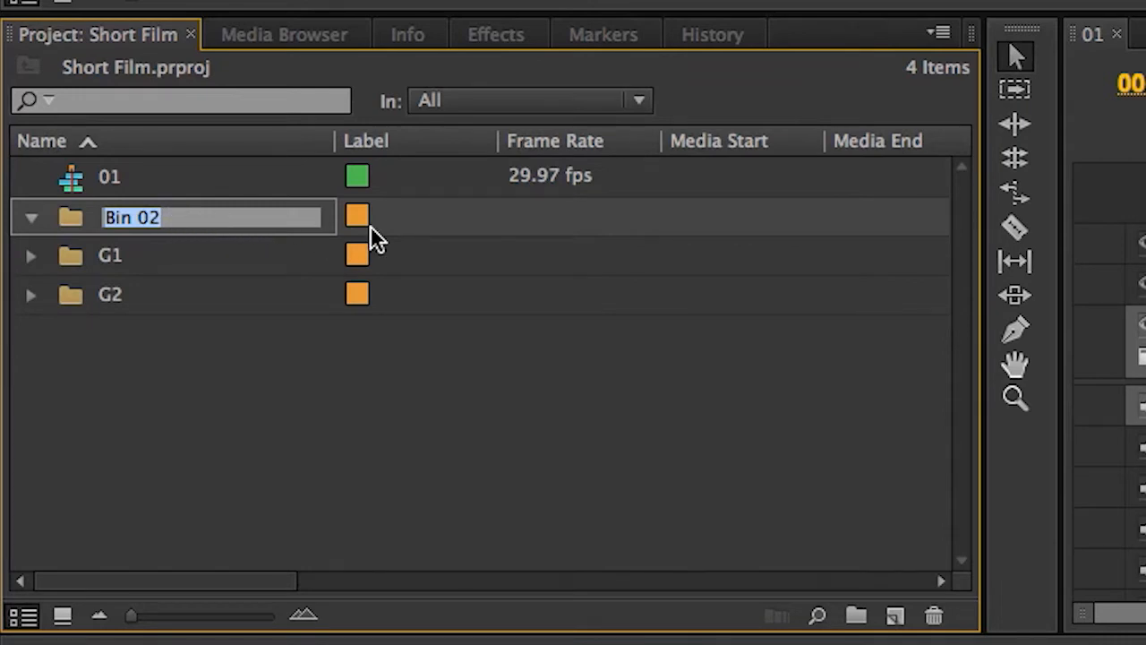
type("G1")
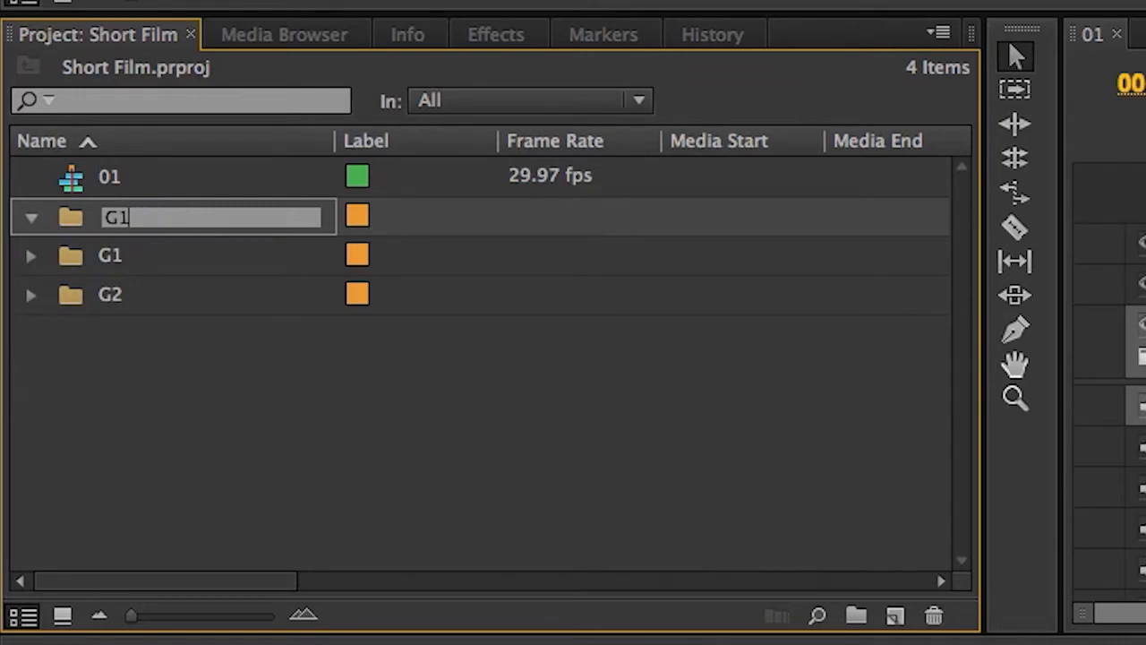
type(" Sorted")
left_click(82, 420)
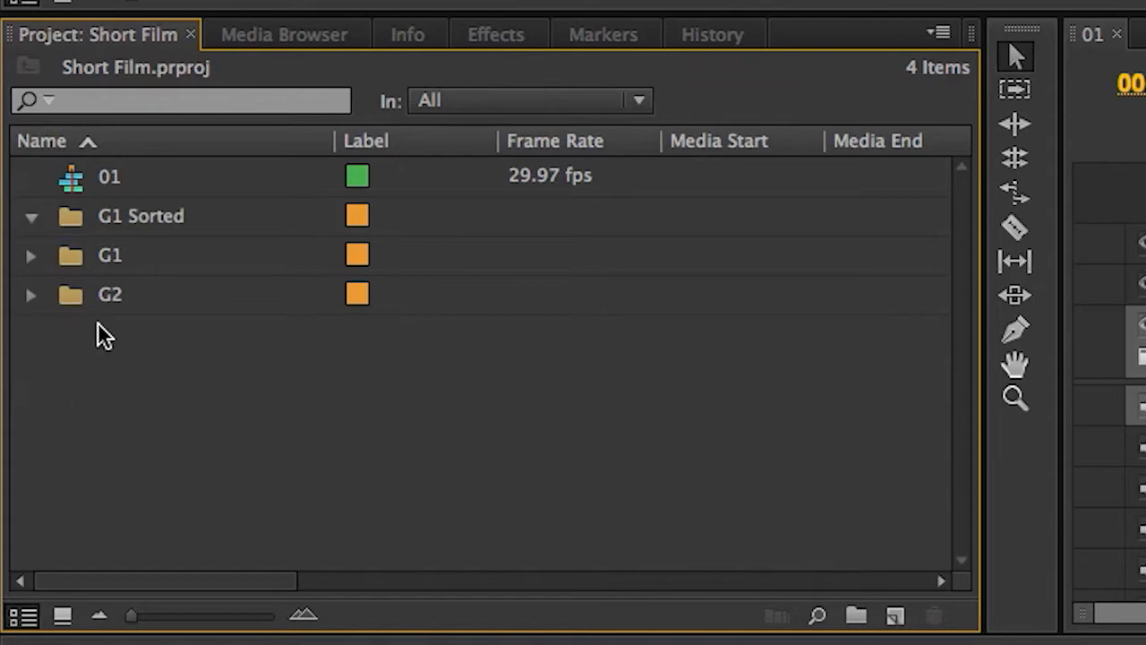
Open the G1 Sorted bin in its own window beside the G1 bin and move all G1 clips into it
double_click(70, 218)
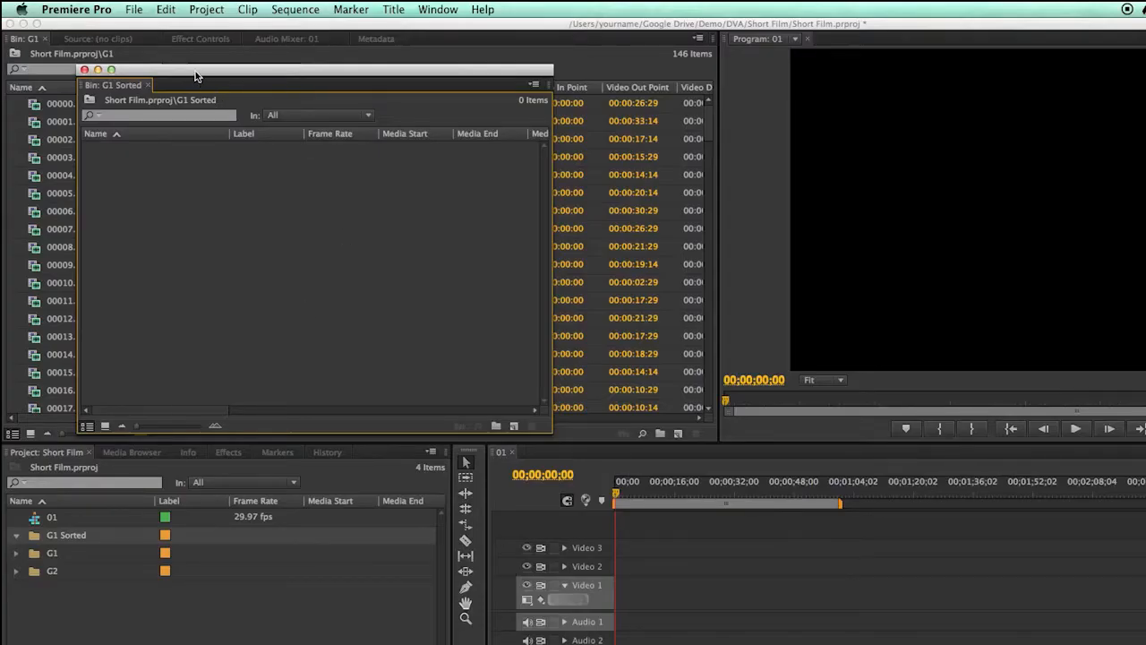
left_click_drag(196, 70, 725, 179)
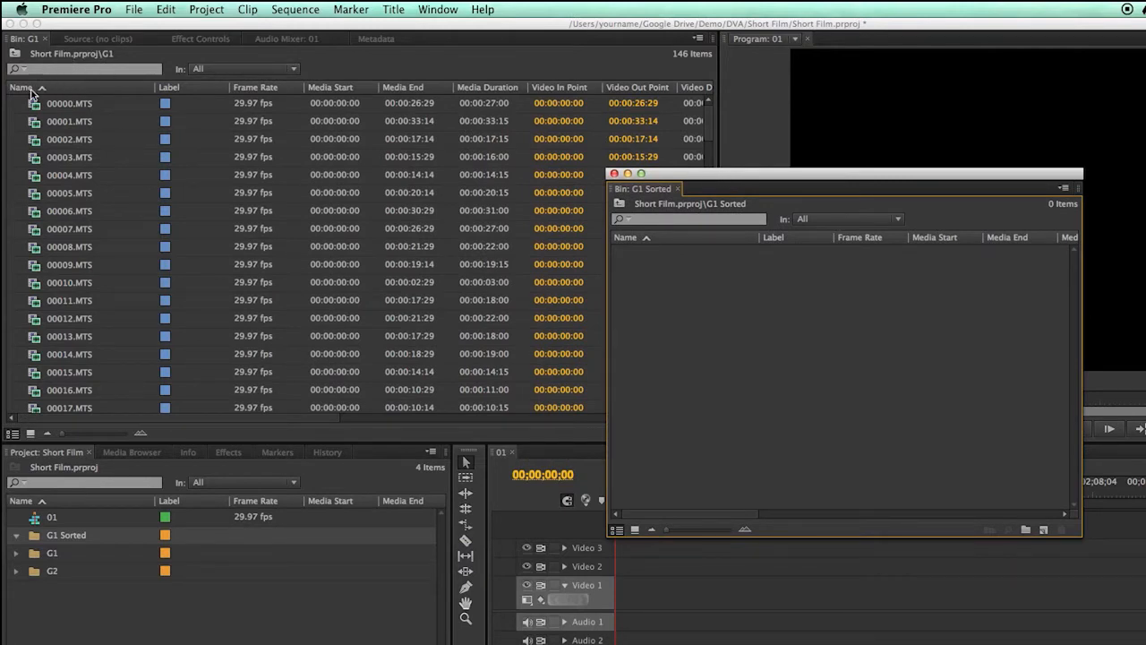
left_click(54, 107)
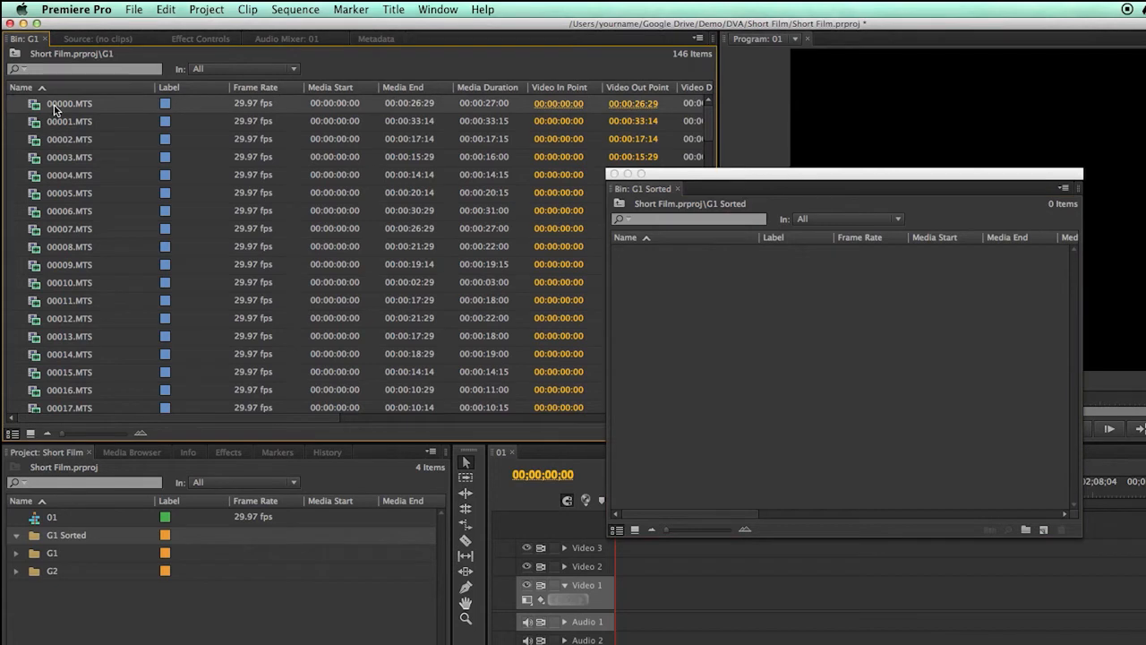
key("super+a")
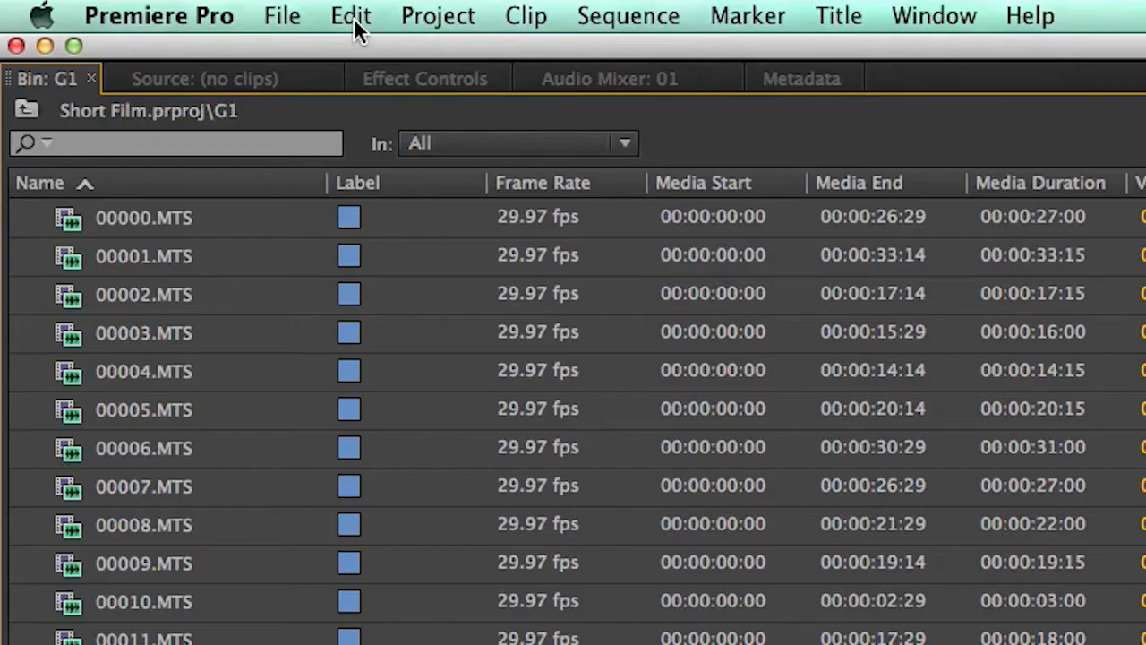
left_click(166, 10)
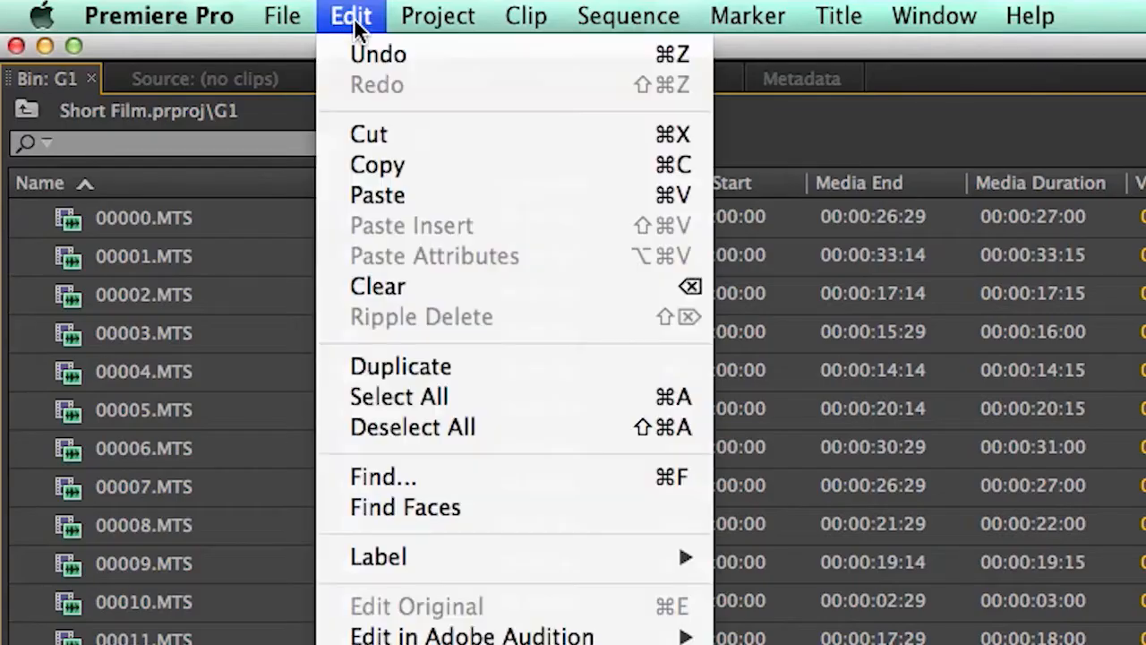
left_click(399, 404)
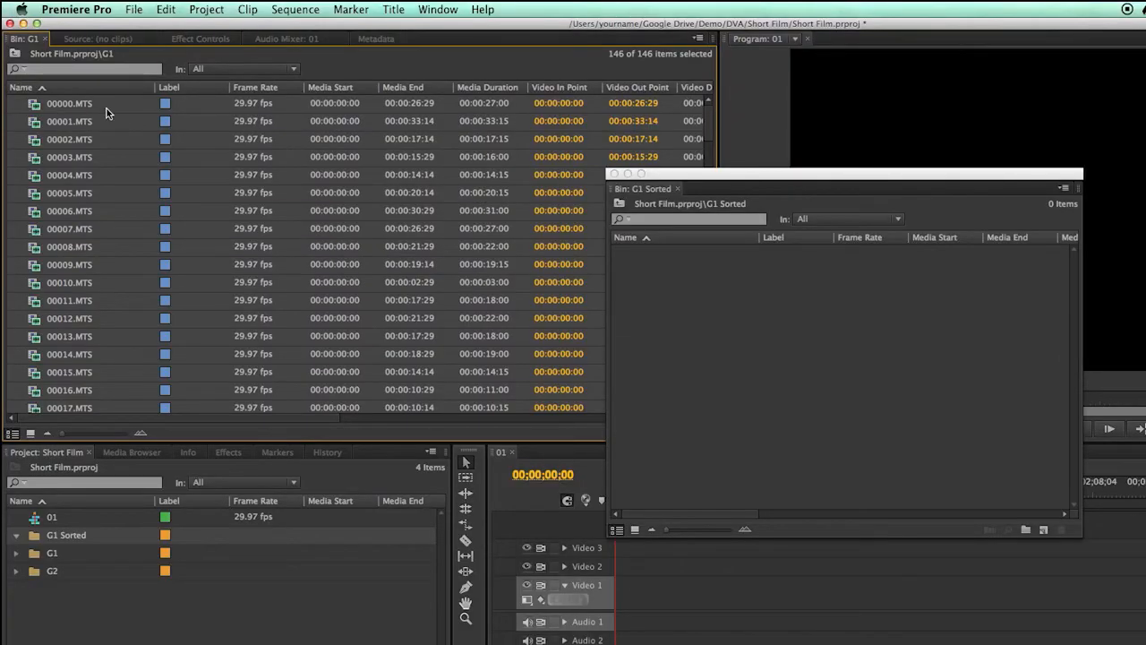
left_click_drag(70, 103, 650, 279)
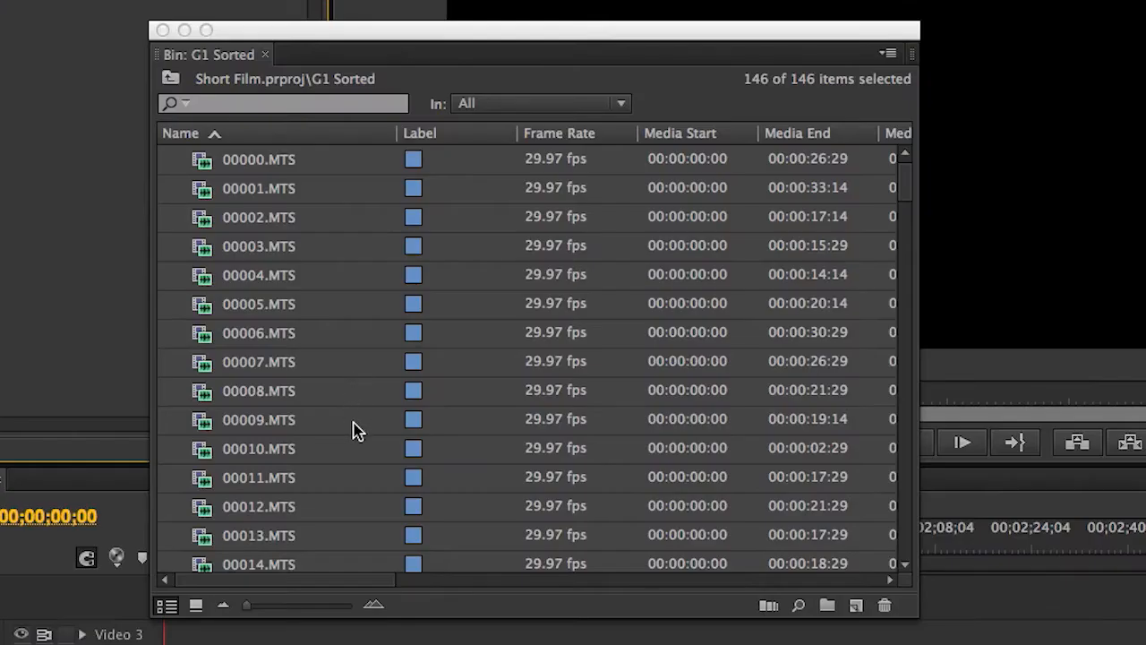
Show the G1 Sorted bin's clips as thumbnails and browse through the slates
left_click(196, 605)
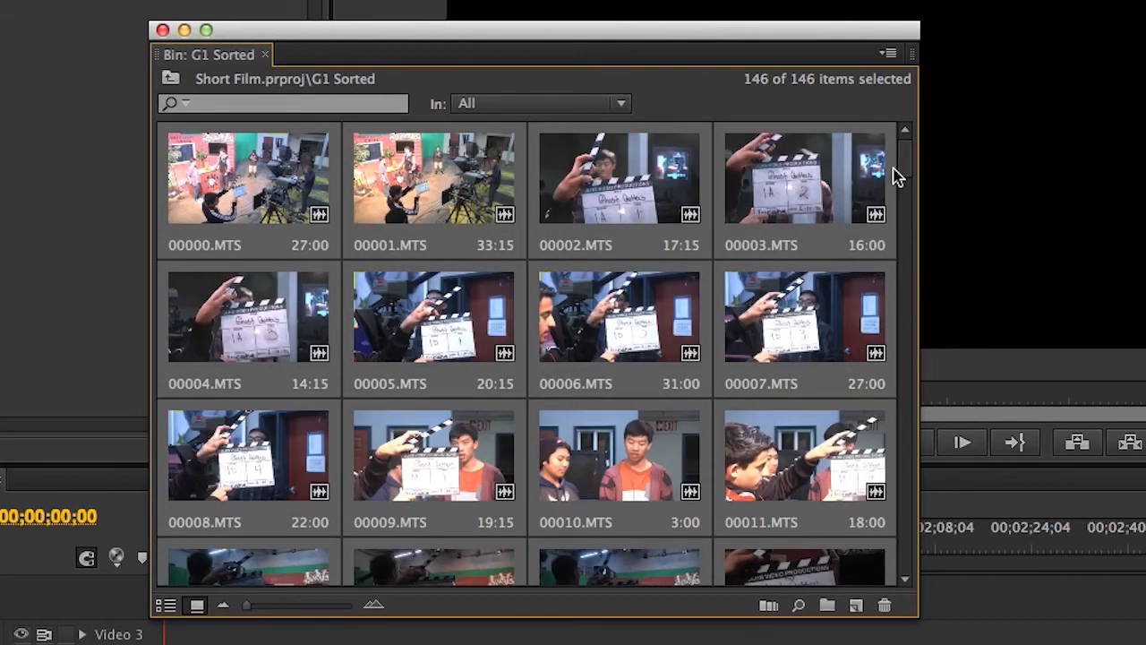
left_click_drag(903, 169, 895, 449)
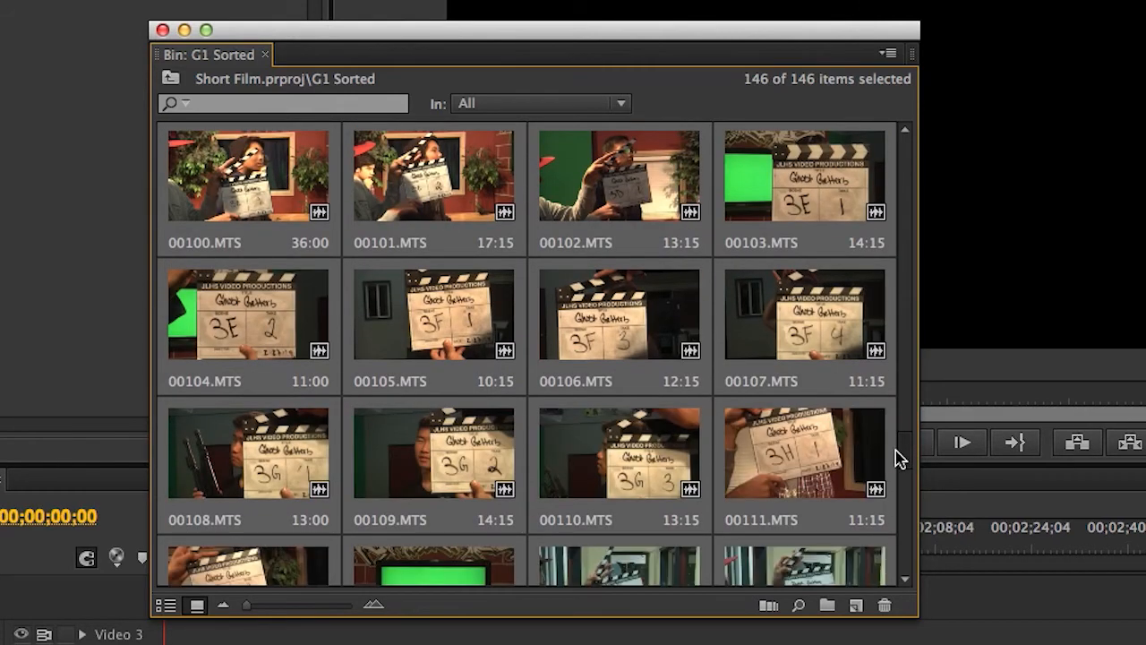
left_click_drag(895, 448, 895, 438)
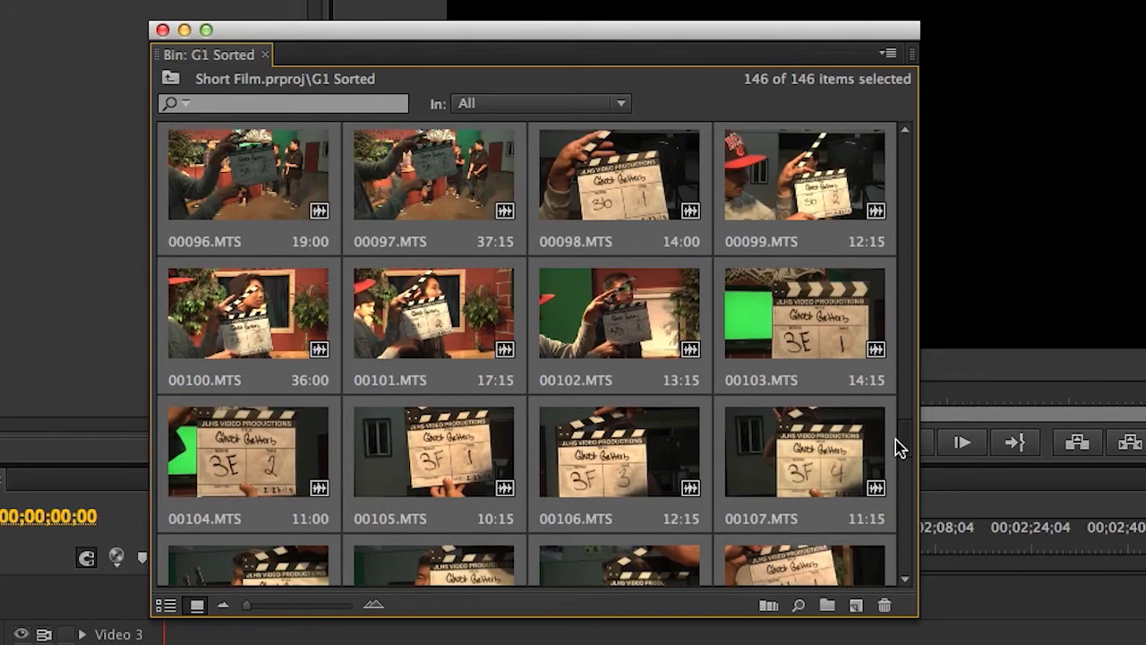
Close the emptied G1 bin and dock the G1 Sorted bin as the first tab in the Source monitor's panel group
left_click(271, 191)
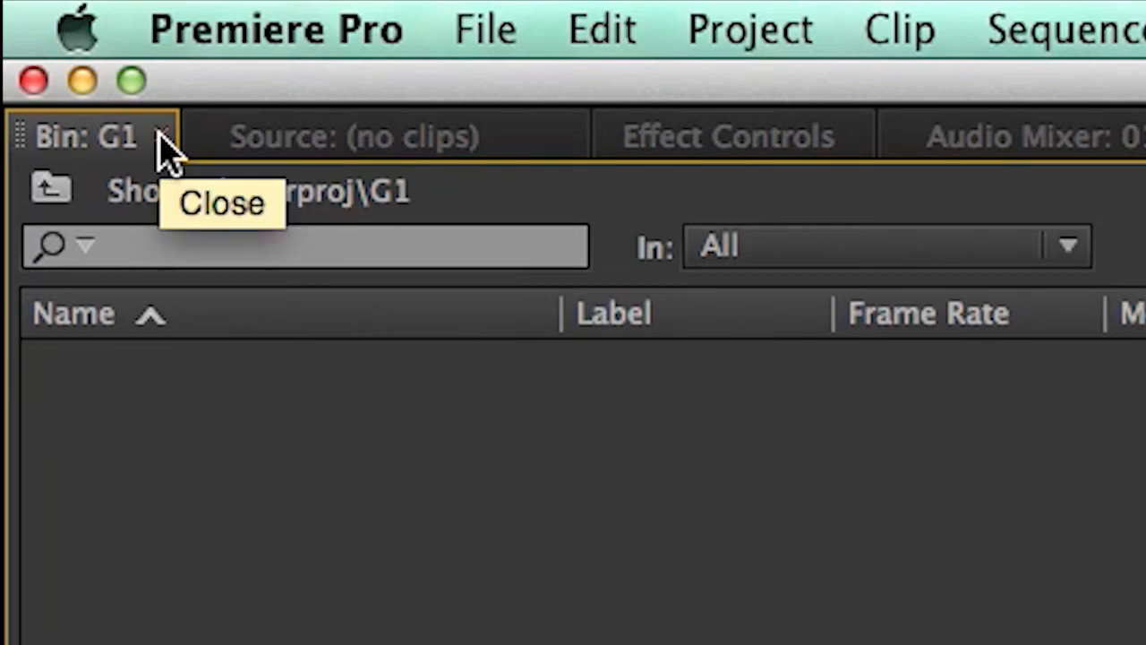
left_click(162, 136)
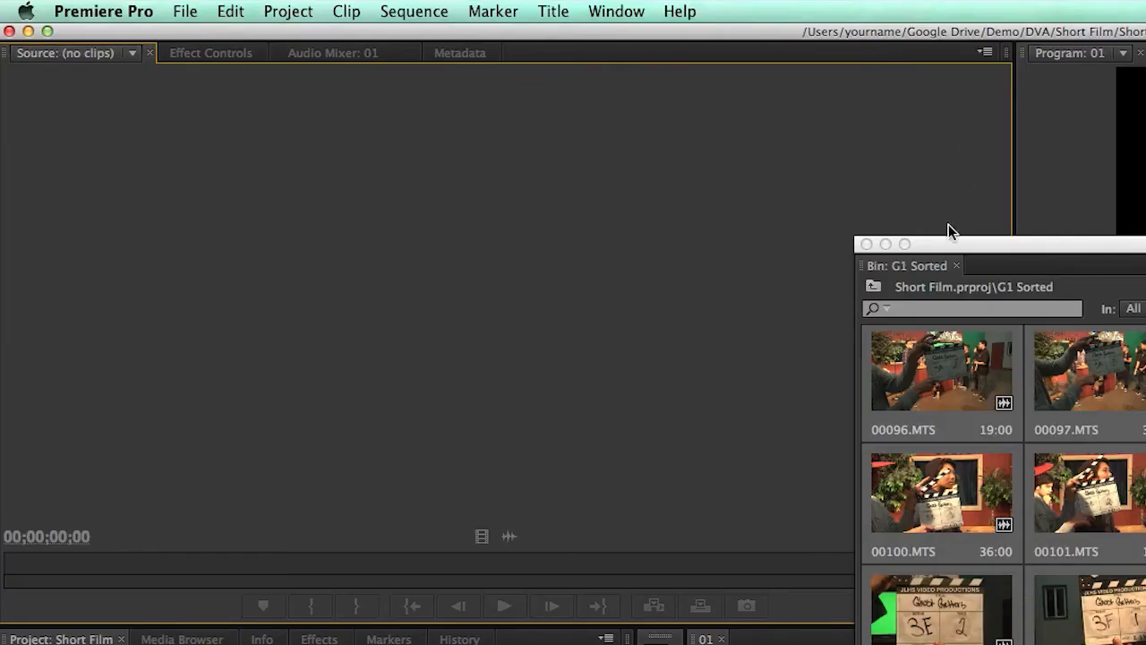
left_click(900, 273)
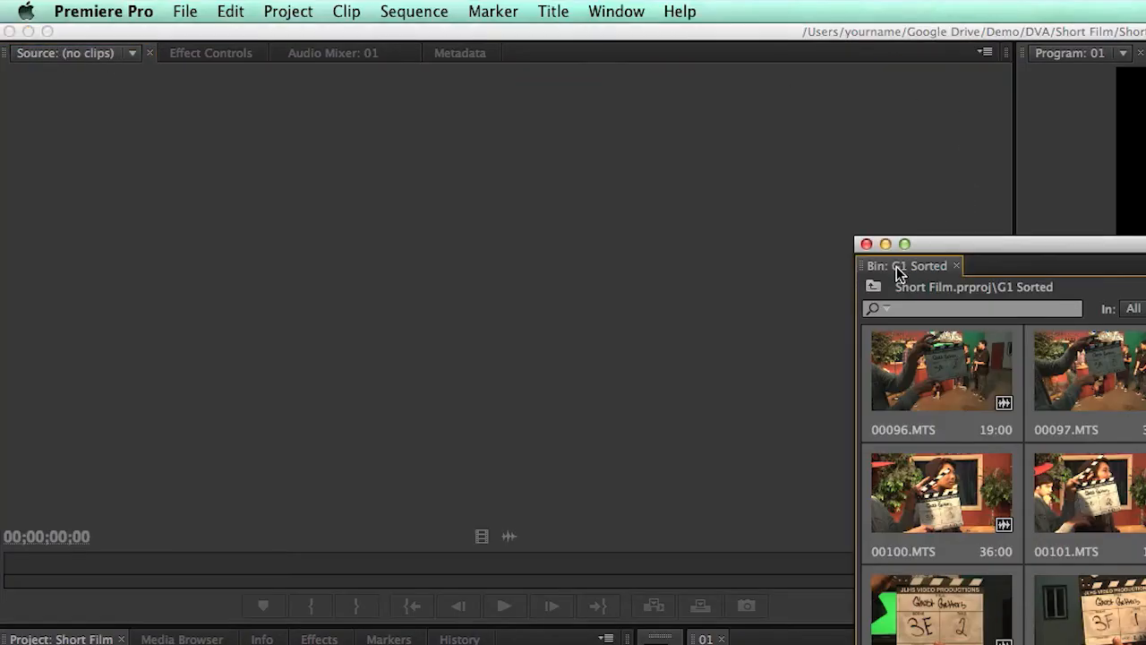
left_click_drag(900, 273, 439, 157)
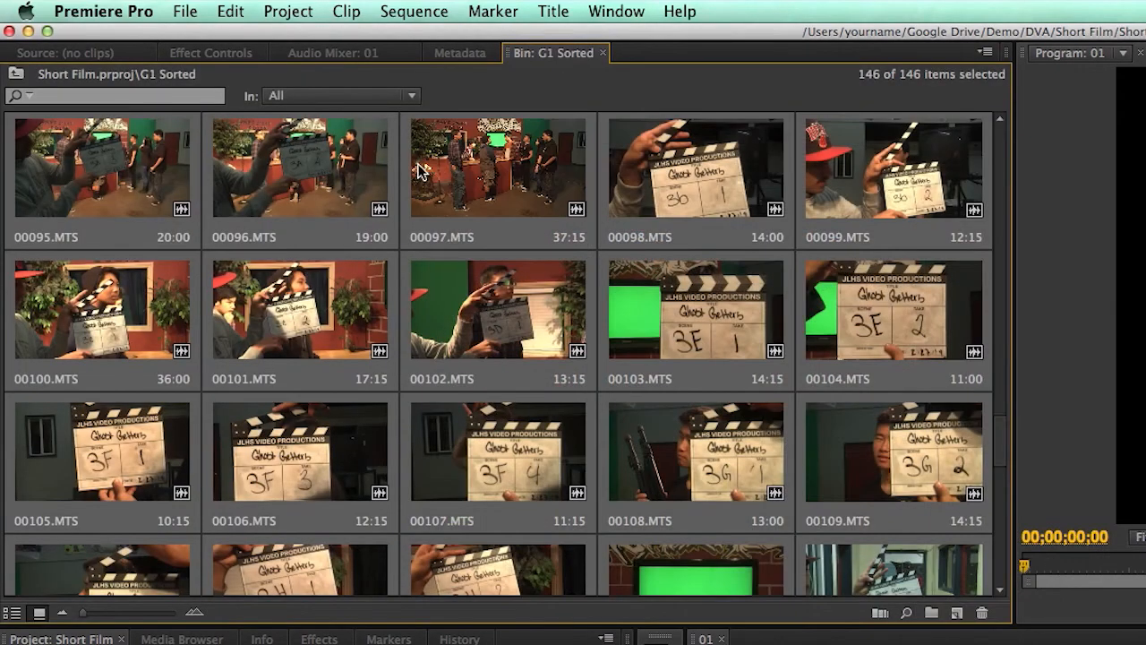
left_click_drag(556, 57, 64, 54)
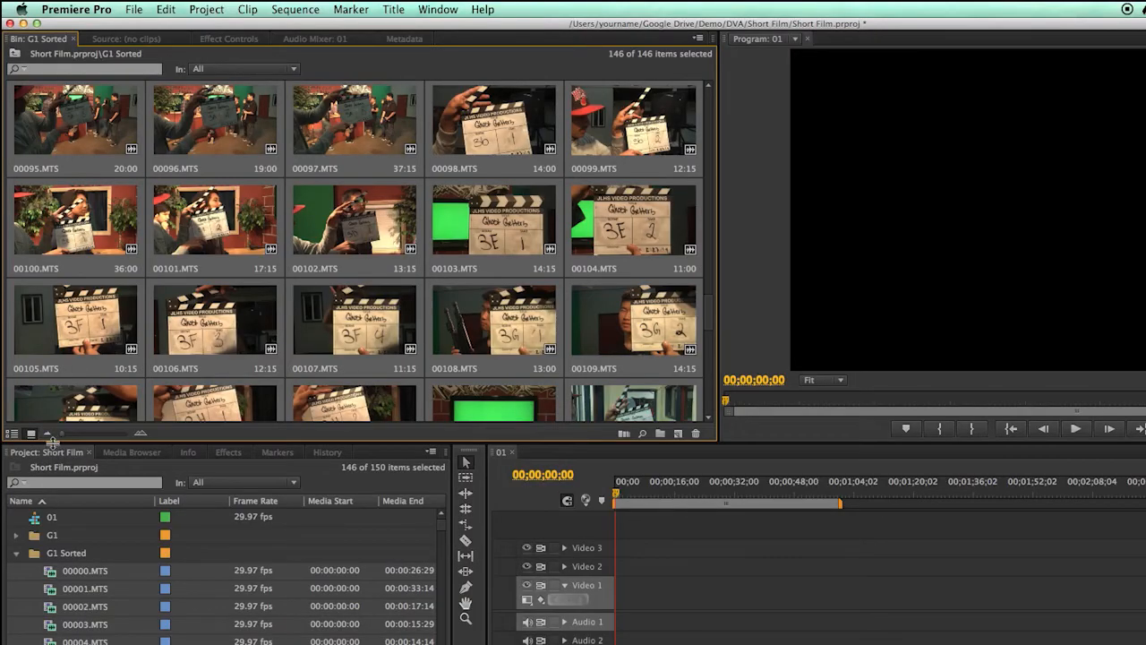
Check that the G1 bin is empty, delete it from the Short Film project, and collapse the G1 Sorted bin
left_click(65, 638)
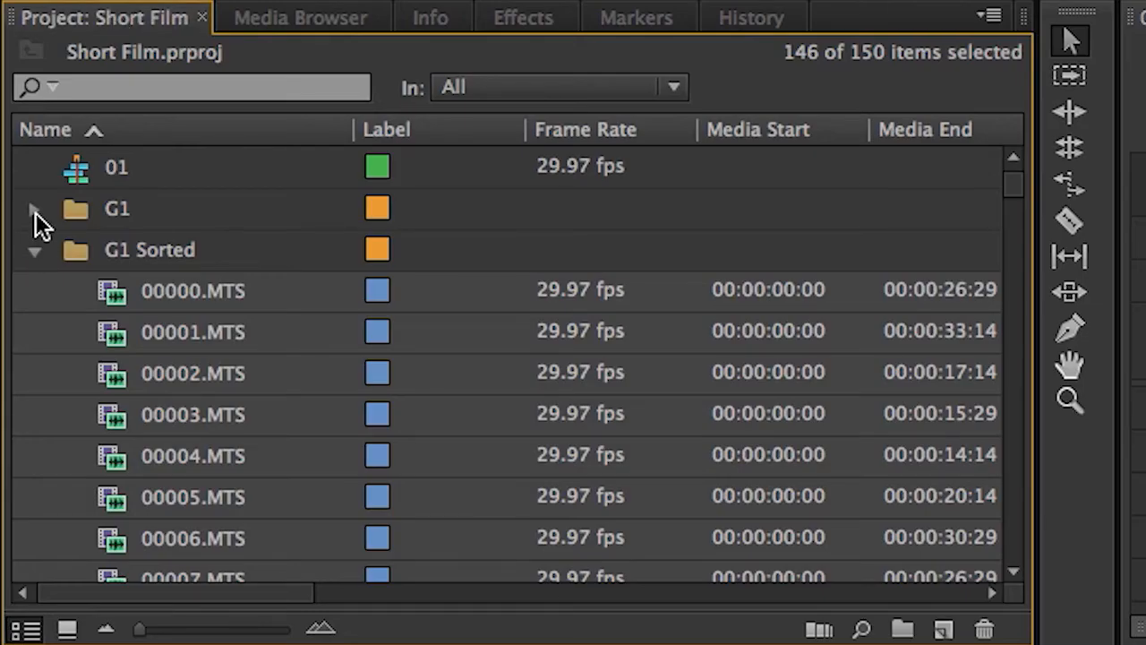
left_click(36, 214)
left_click(35, 213)
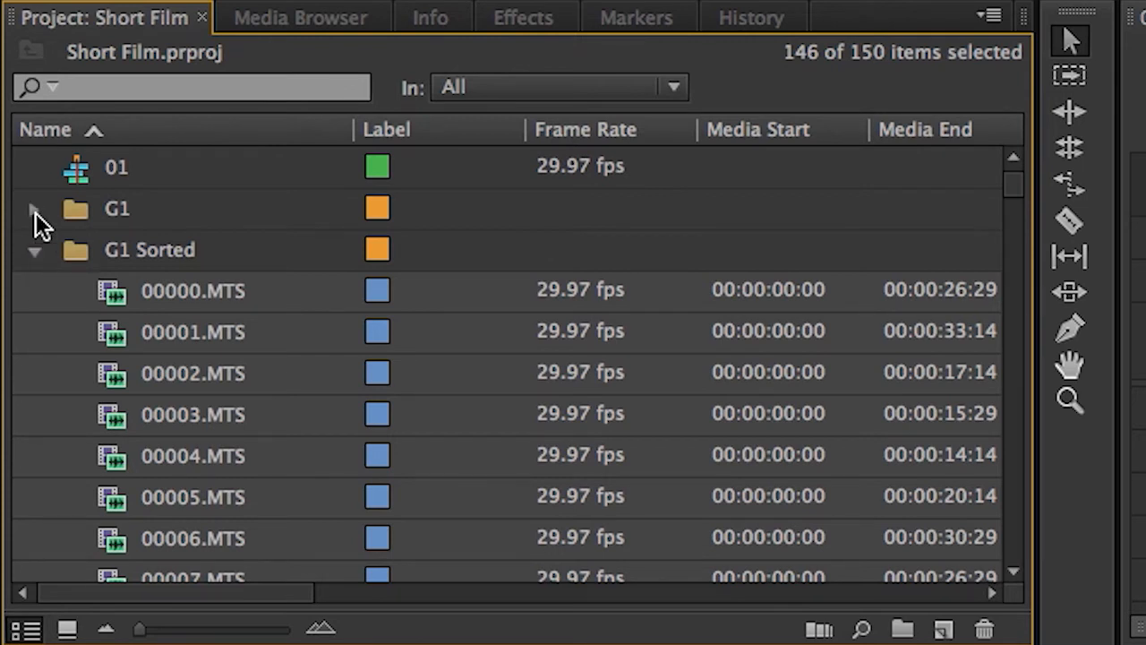
left_click(86, 222)
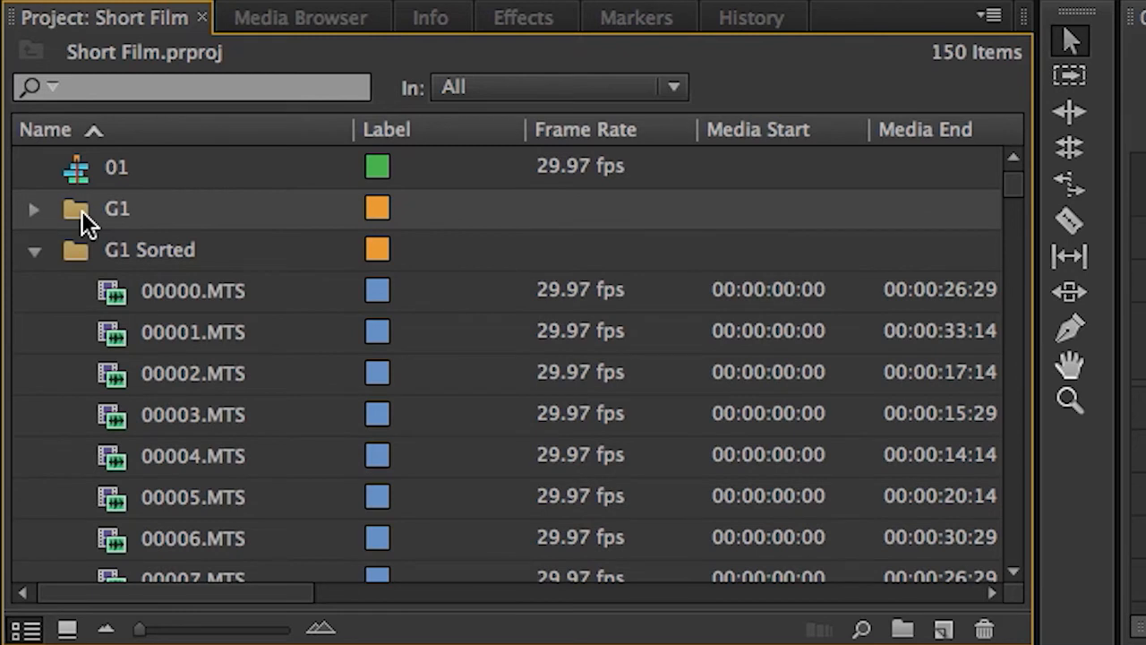
key("Delete")
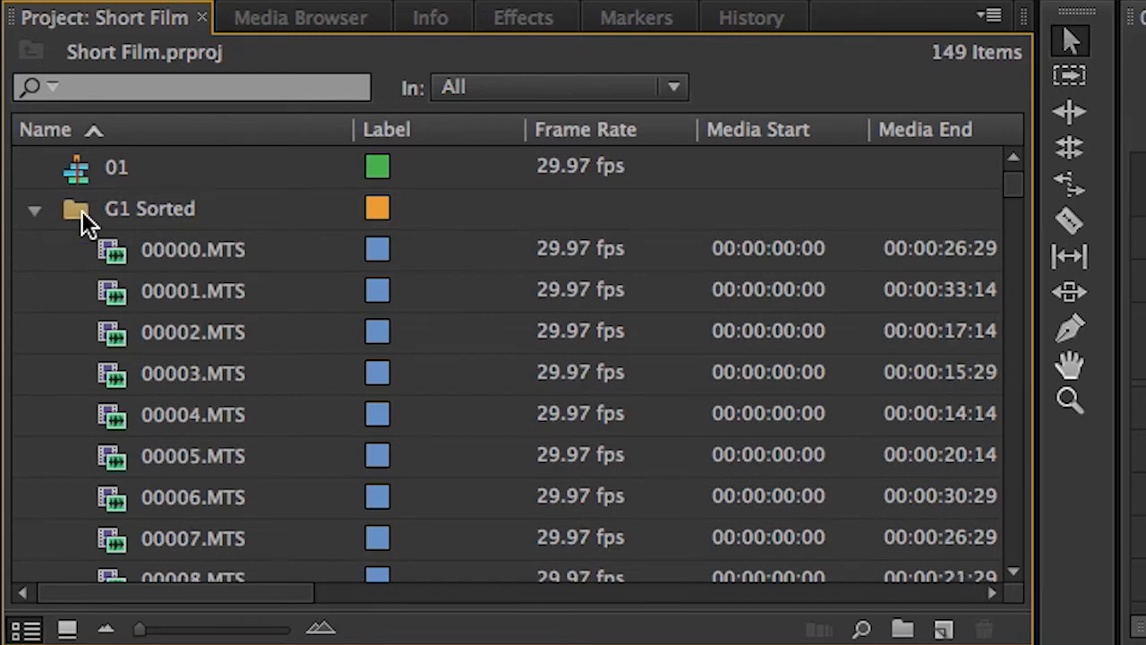
left_click(34, 211)
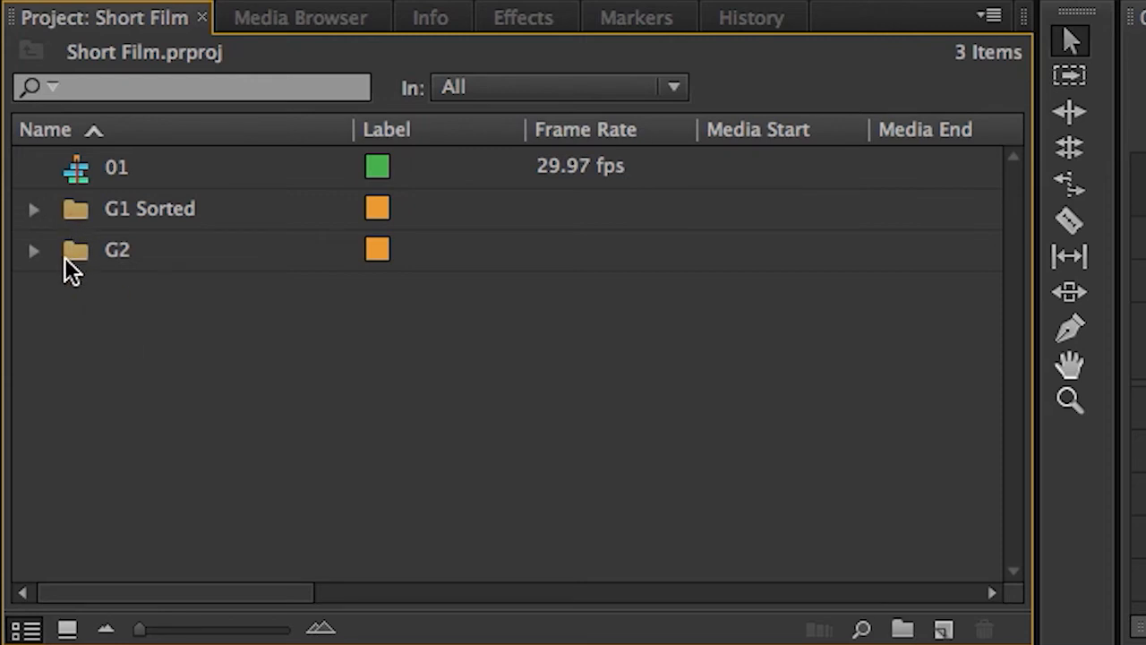
Open the G2 bin in its own window with its clips sorted by name in ascending order
left_click(68, 255)
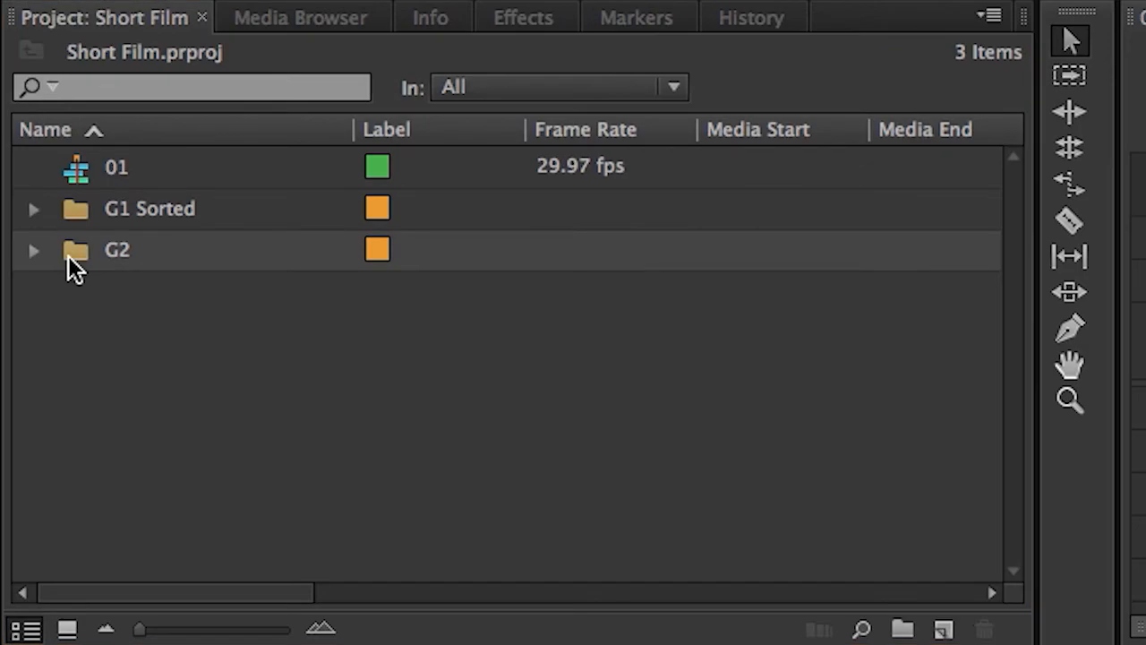
double_click(68, 255)
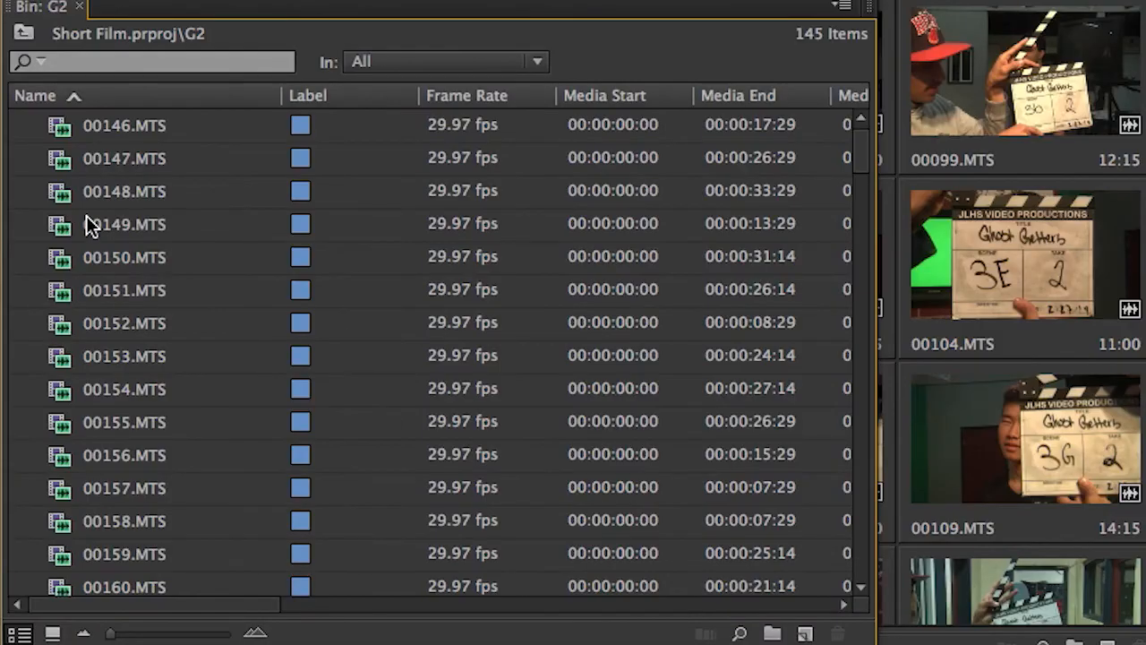
left_click(112, 98)
left_click(112, 98)
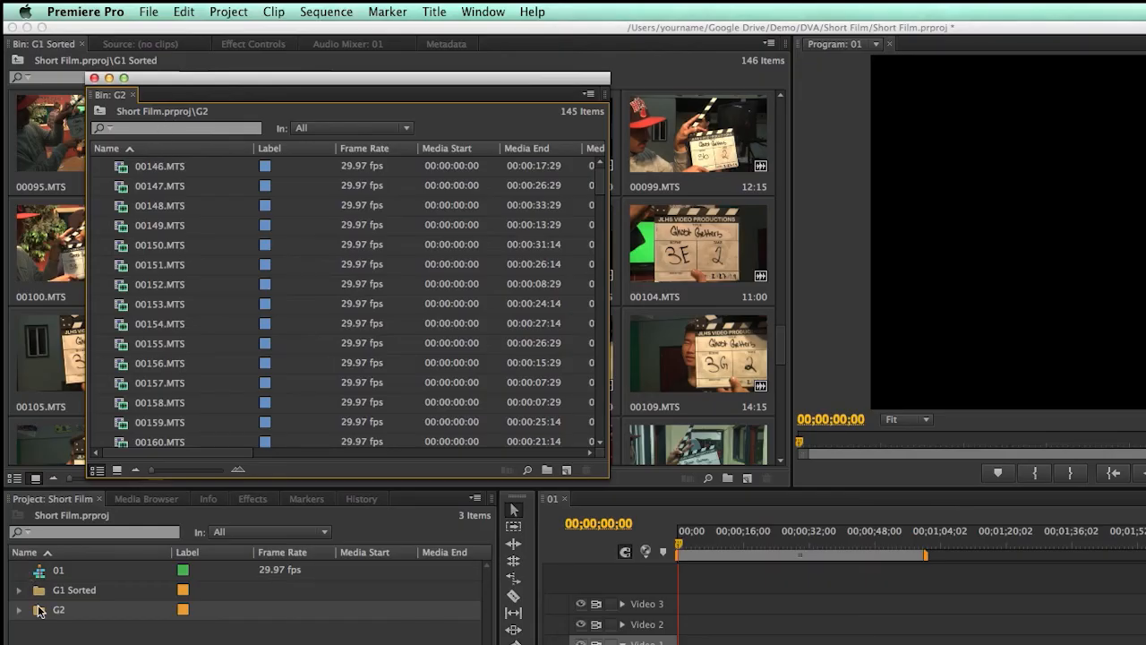
Create a new bin named G2 Sorted at the root of the Short Film project
left_click(43, 638)
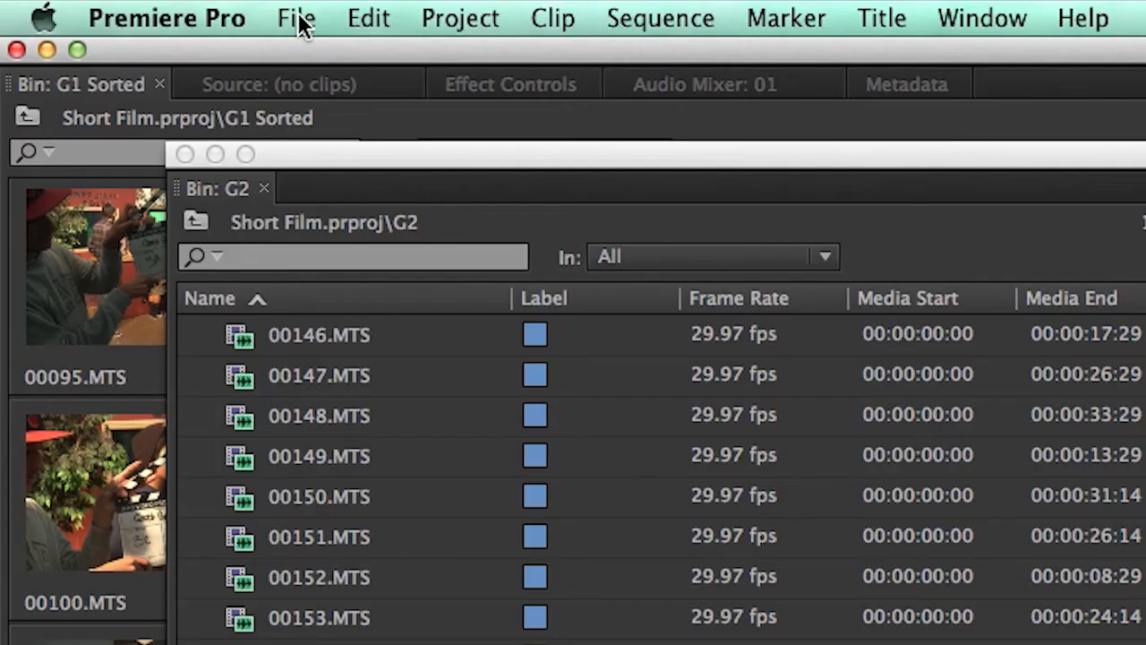
left_click(298, 20)
mouse_move(528, 59)
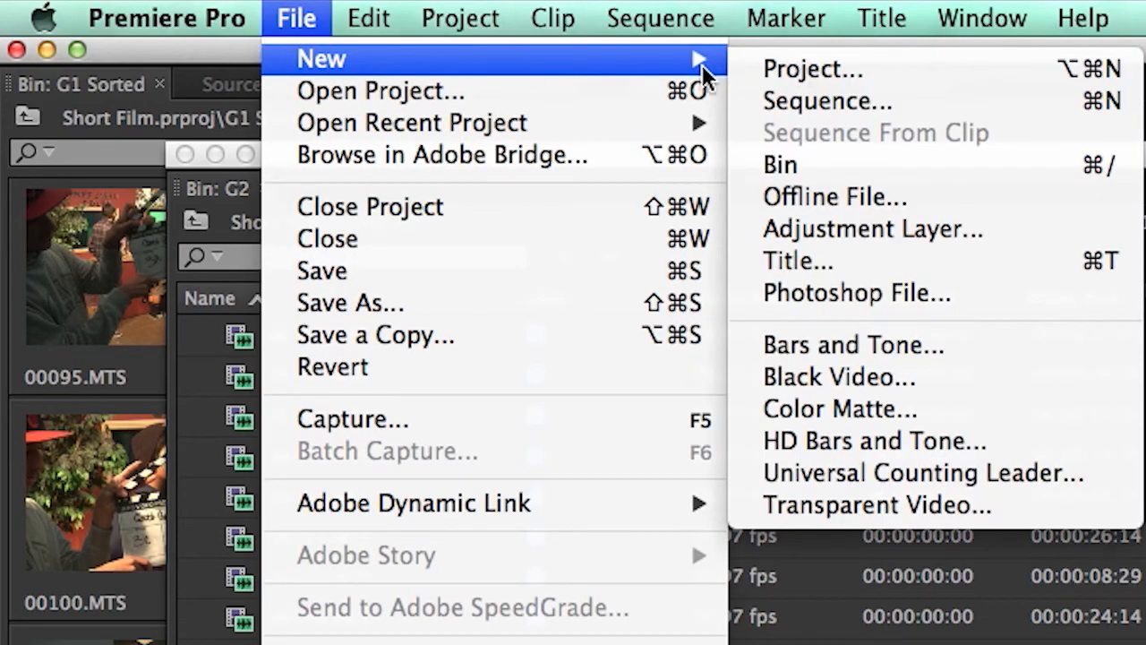
left_click(829, 165)
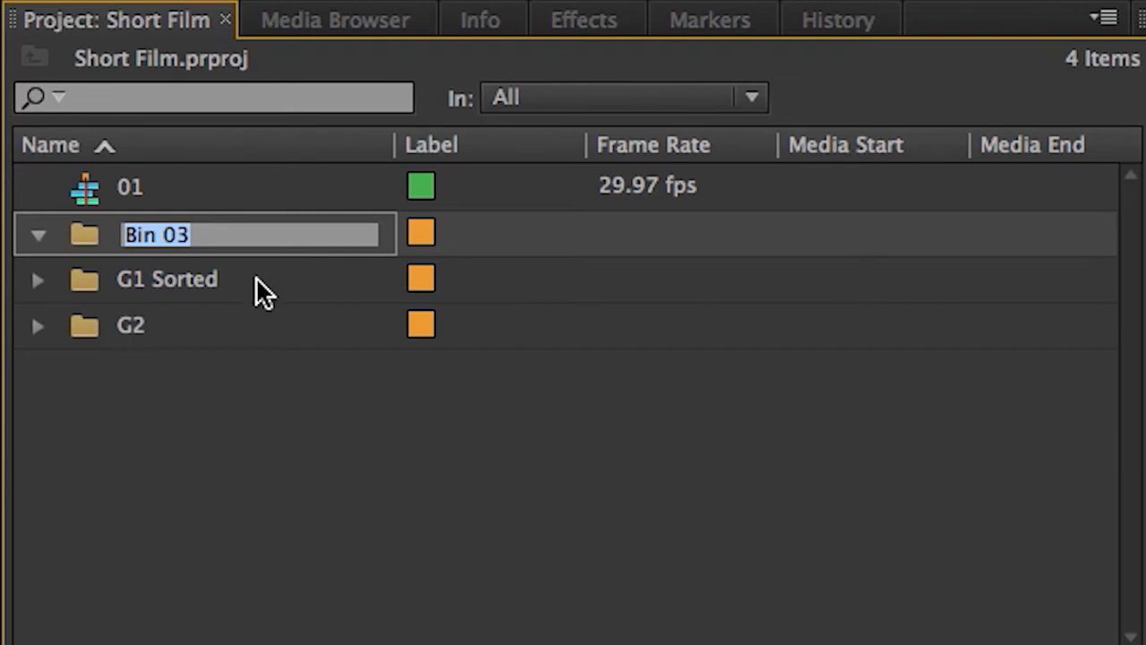
type("G2 Sorted")
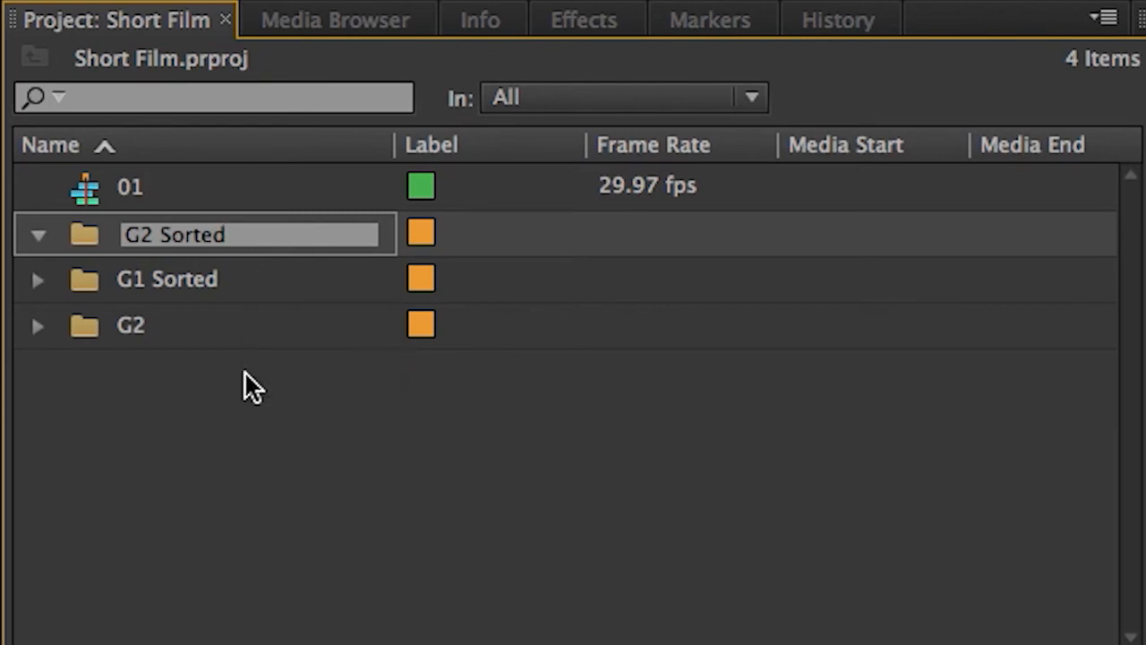
left_click(225, 440)
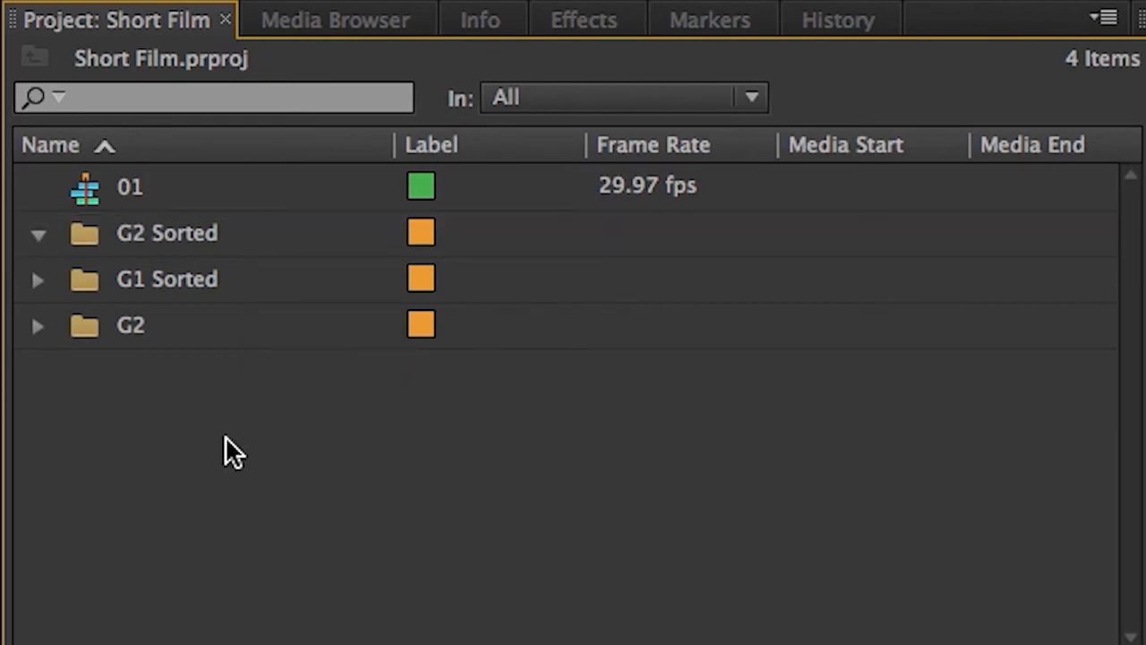
Move all clips from the G2 bin into the separately opened G2 Sorted bin and show them as thumbnails
double_click(79, 237)
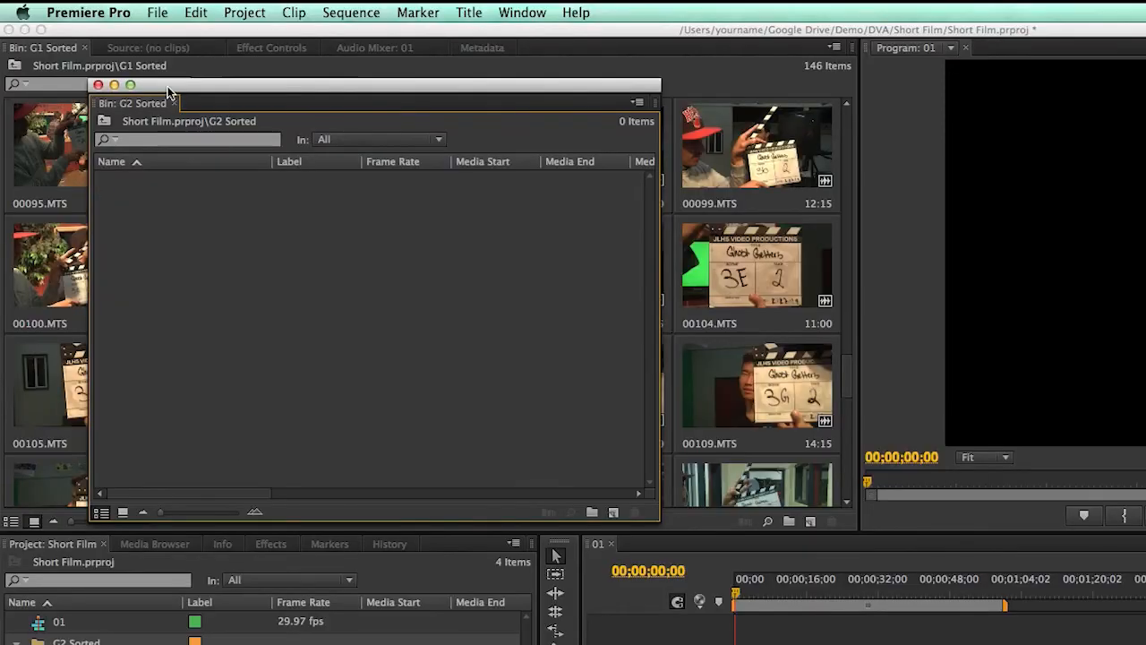
left_click_drag(168, 86, 847, 82)
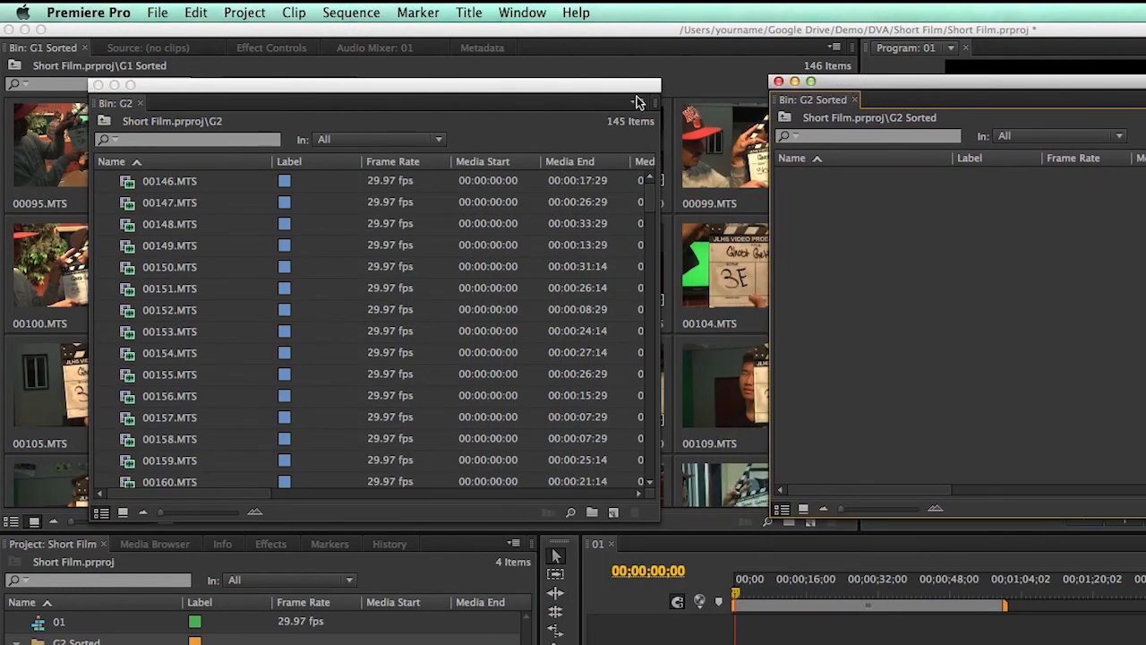
left_click(185, 89)
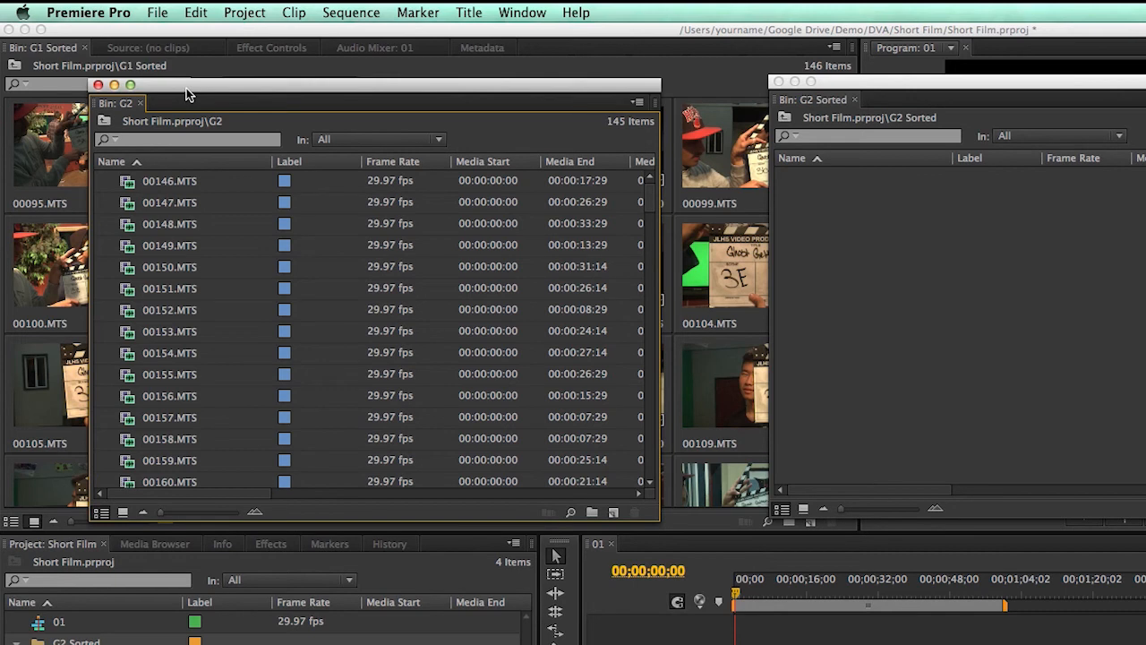
left_click(192, 14)
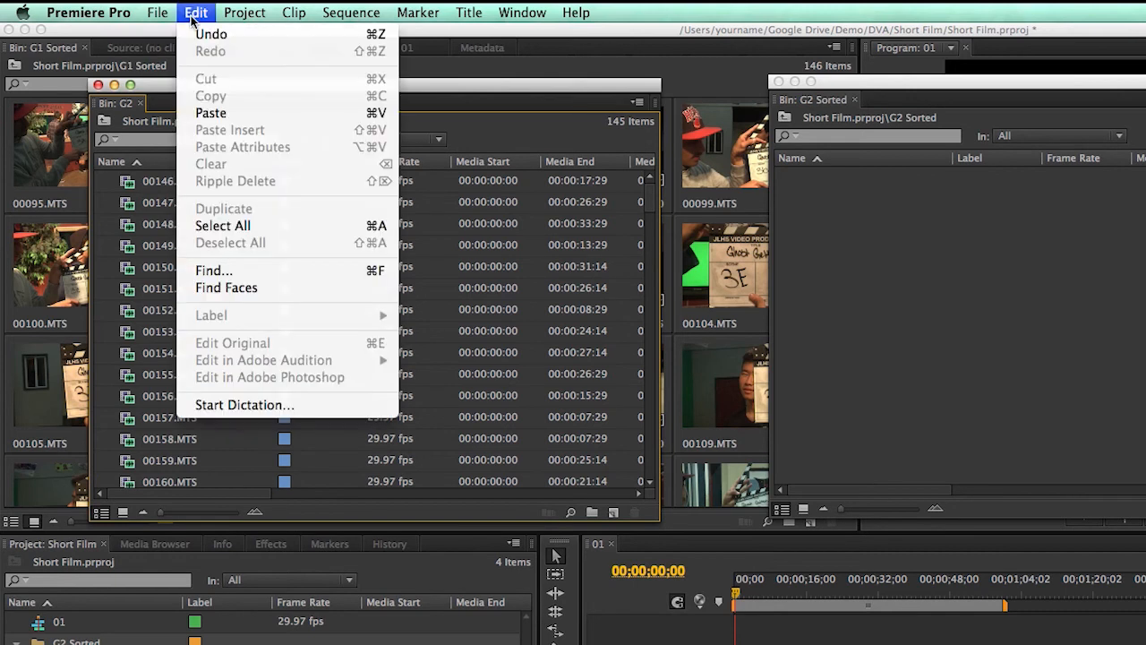
left_click(205, 229)
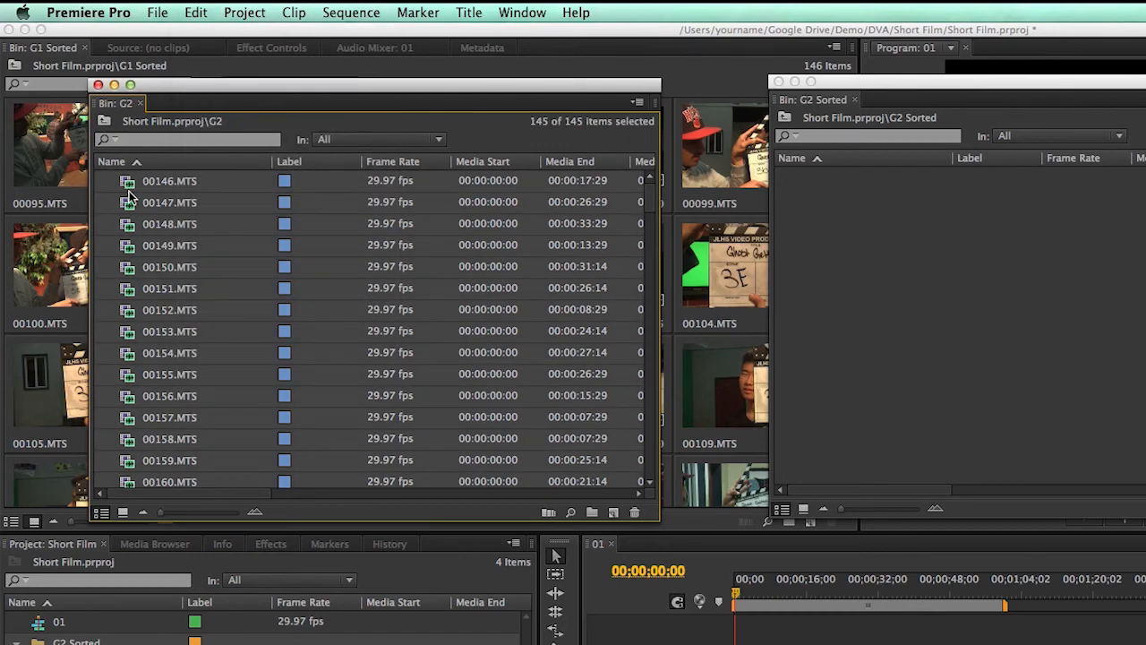
left_click_drag(720, 221, 805, 222)
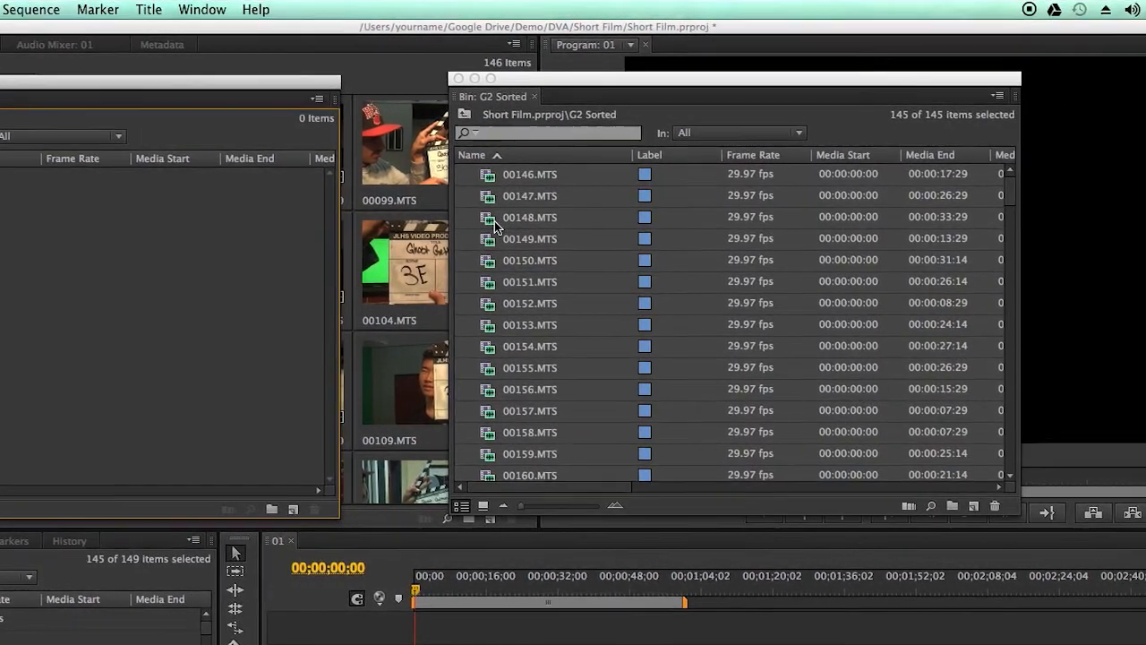
left_click(483, 506)
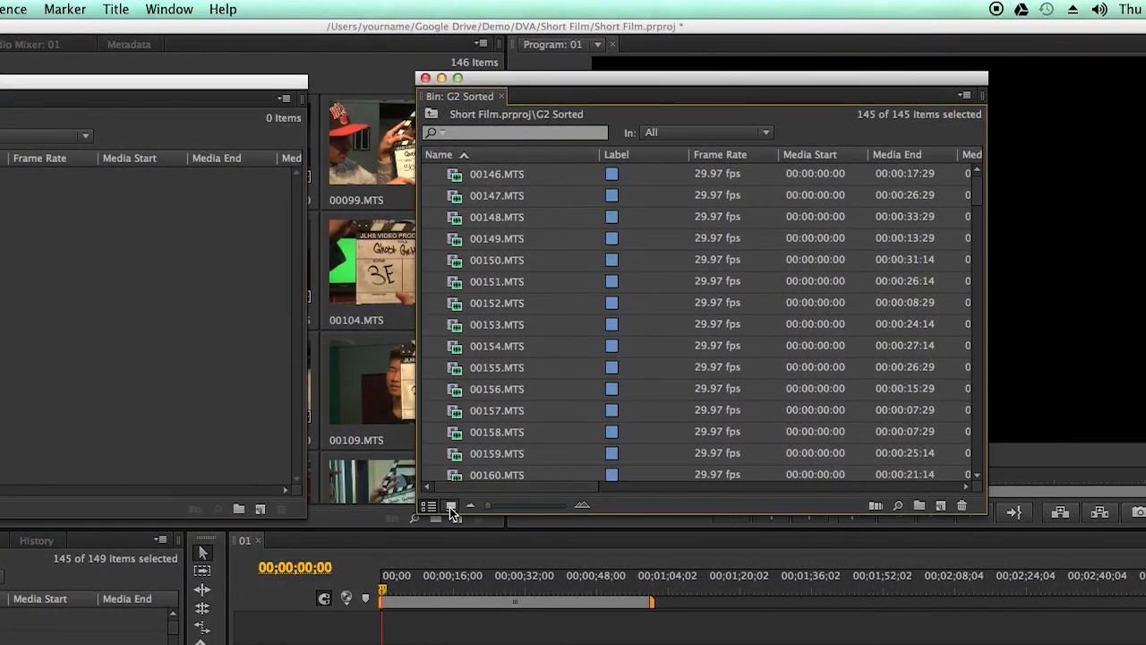
left_click(451, 506)
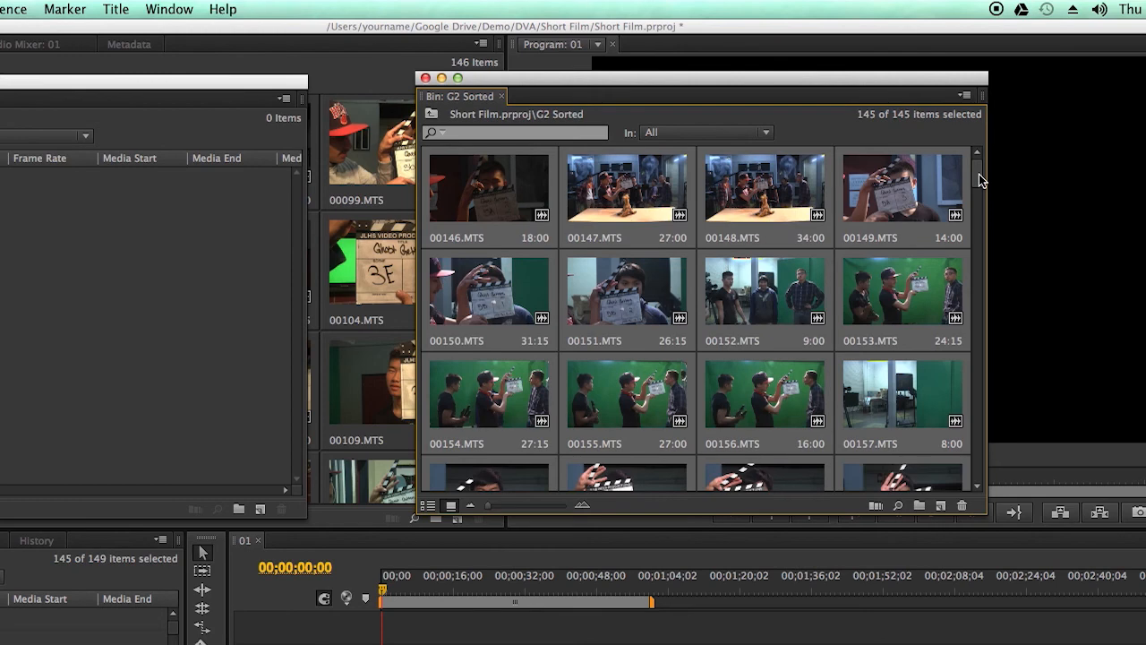
Close the empty G2 bin window and dock the G2 Sorted bin beside the G1 Sorted bin in the same panel group
left_click_drag(979, 174, 973, 469)
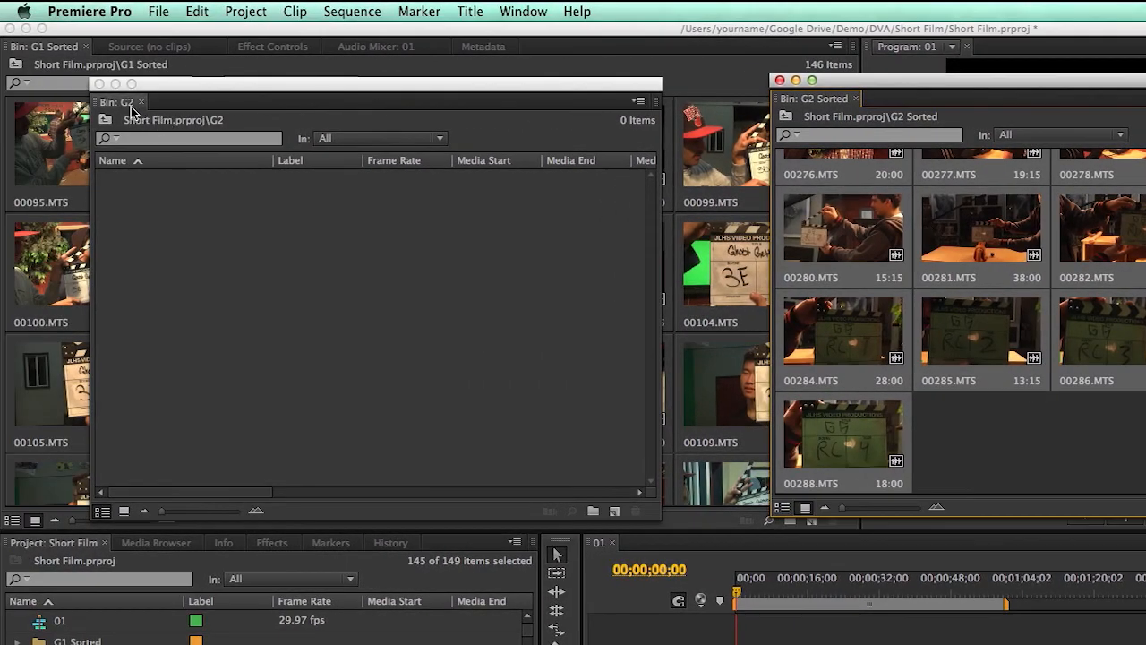
left_click(99, 83)
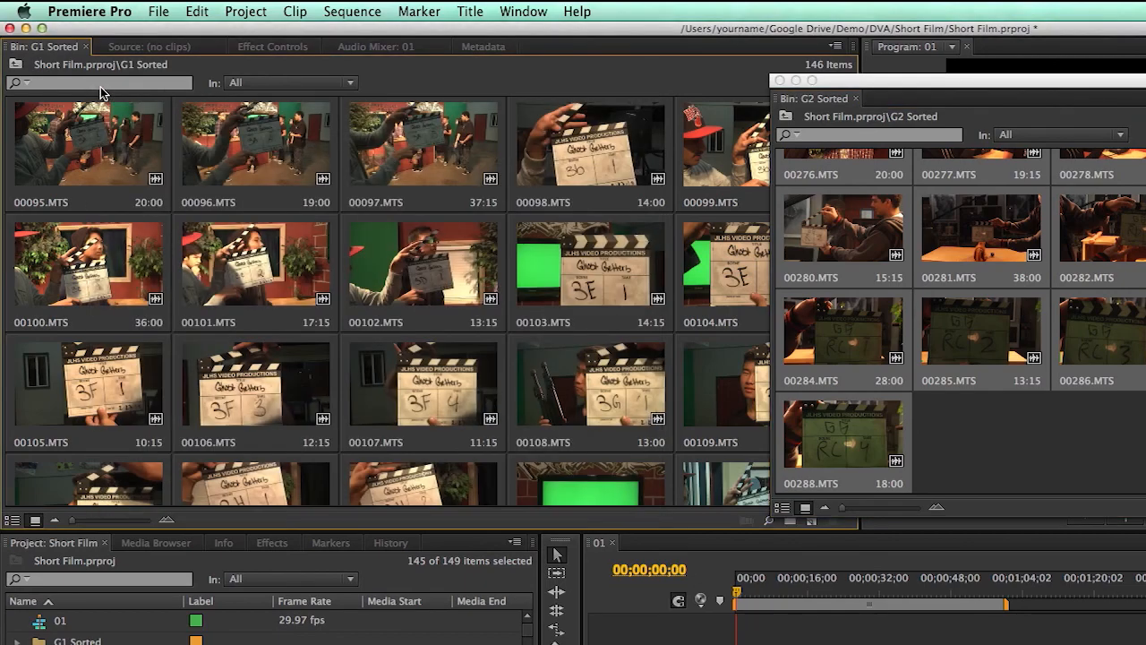
left_click_drag(802, 100, 167, 50)
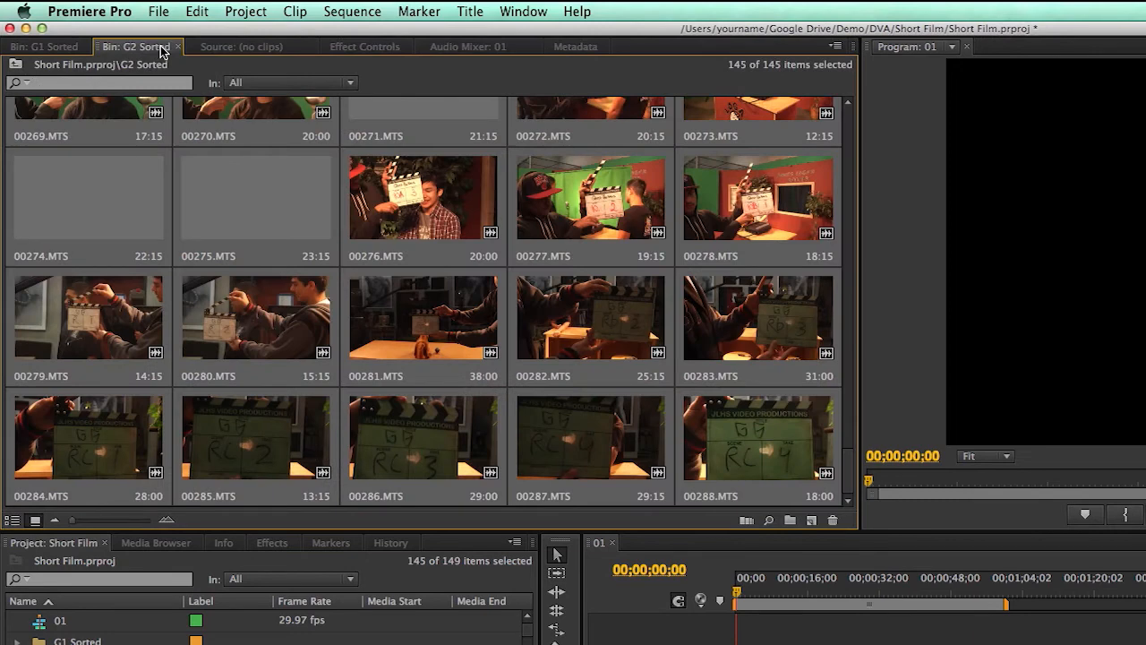
left_click(63, 51)
left_click(118, 49)
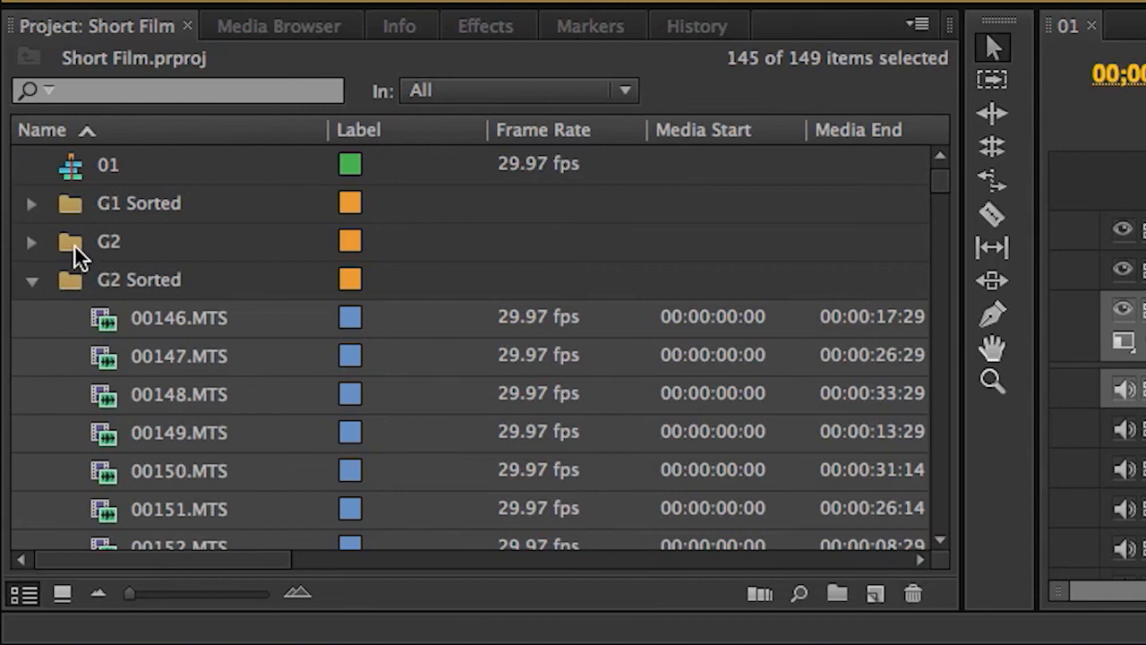
Delete the empty G2 bin from the Short Film project and collapse the G2 Sorted bin
left_click(76, 251)
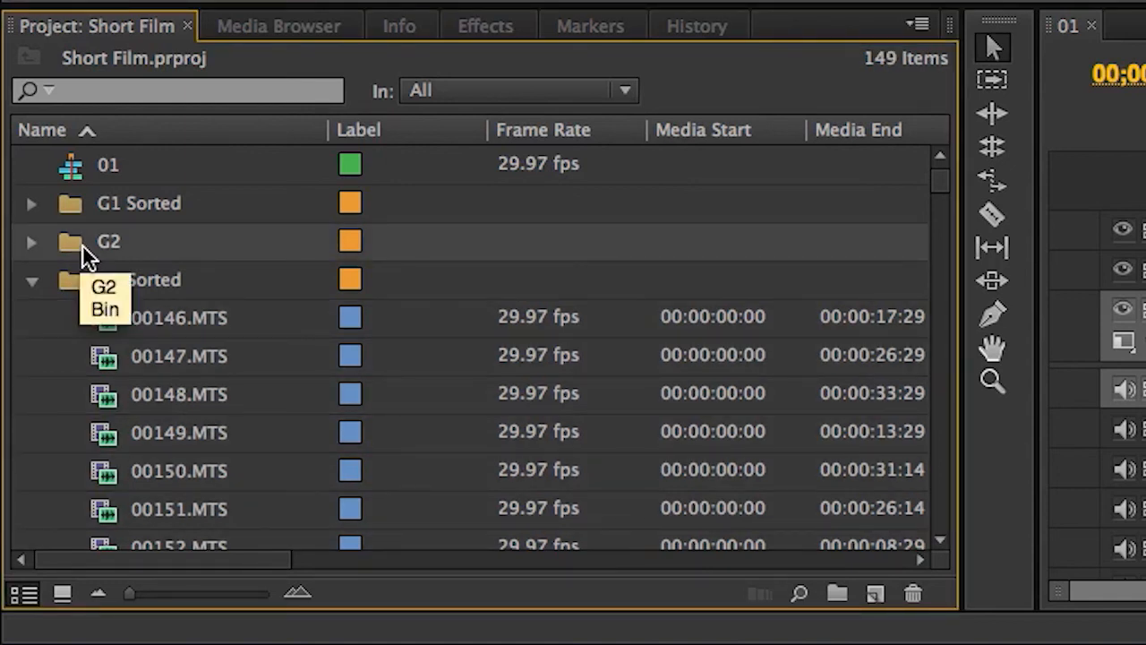
key("Delete")
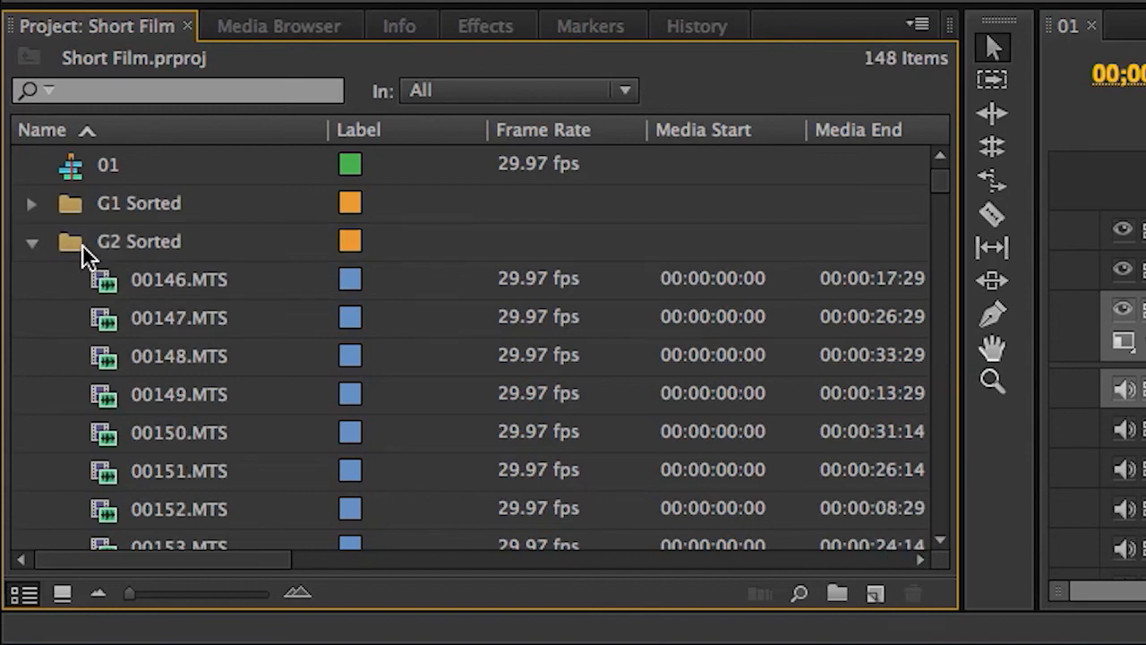
left_click(33, 248)
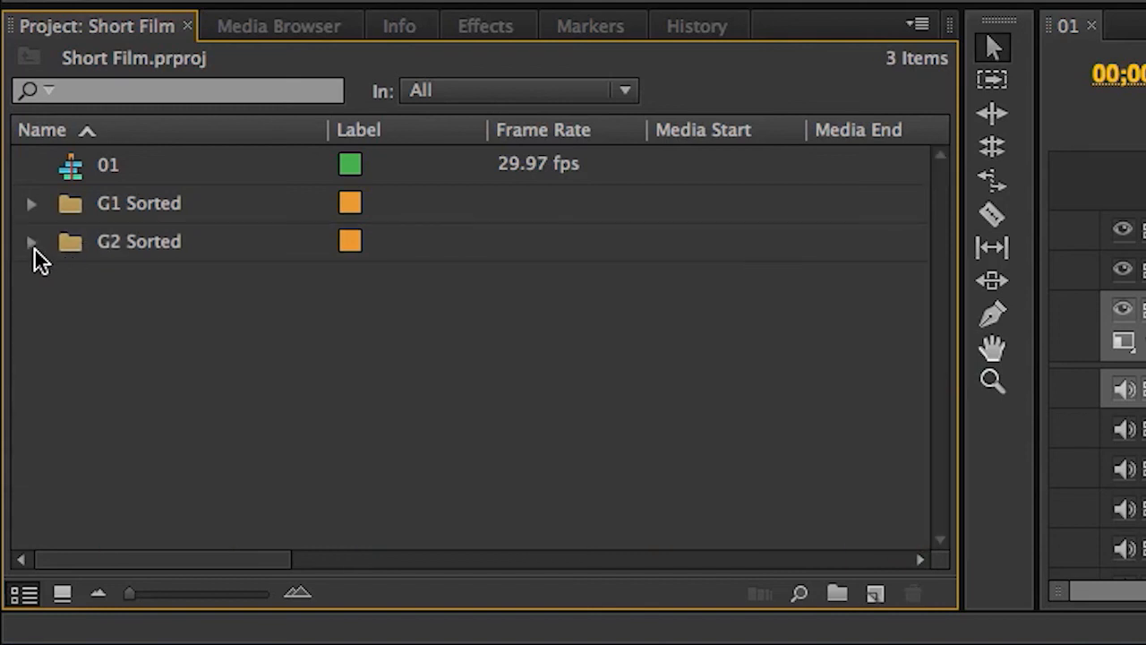
left_click(111, 172)
left_click(110, 213)
left_click(112, 252)
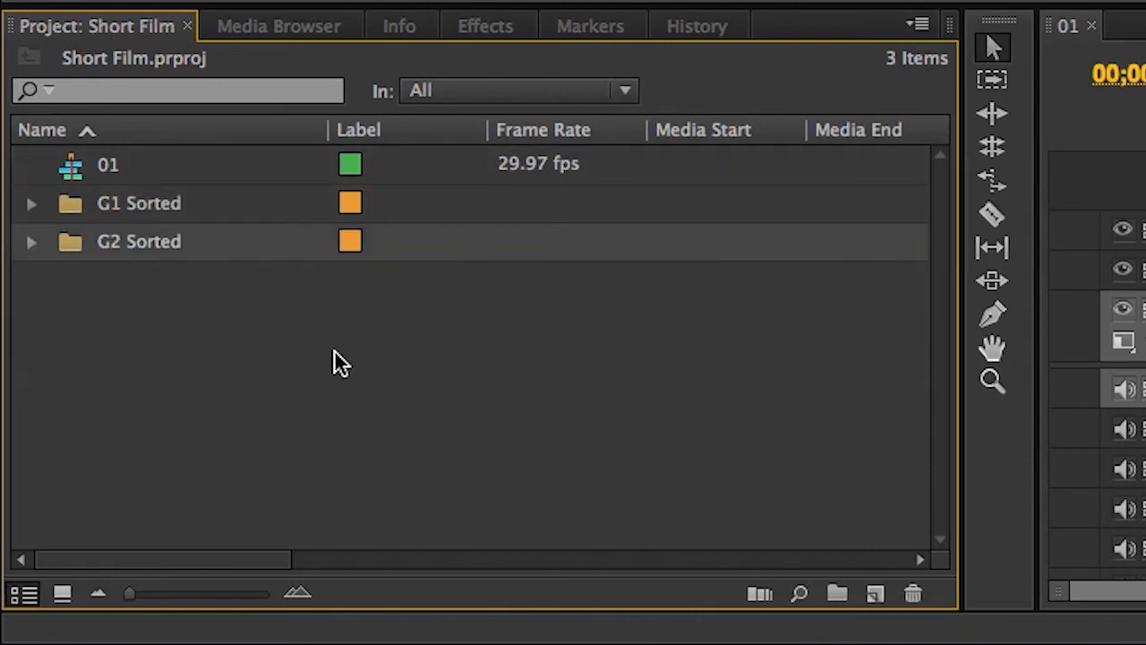